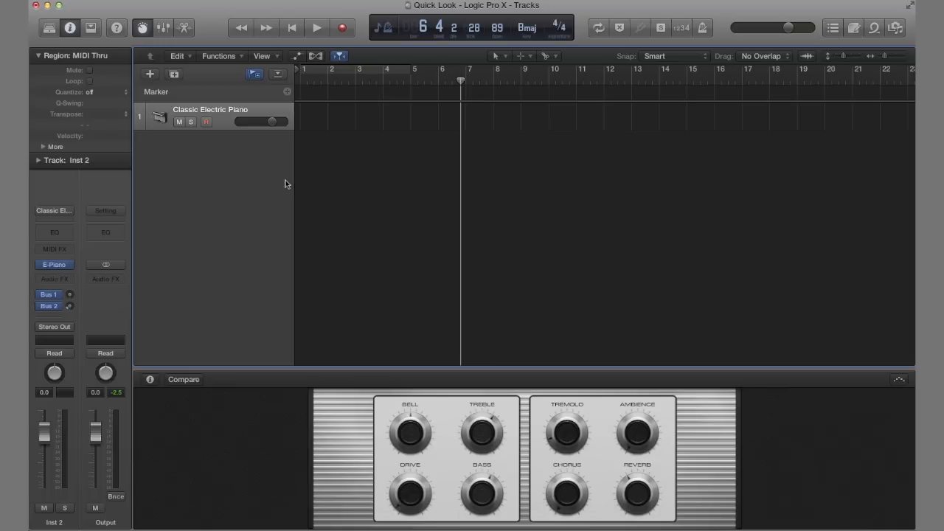
Step: Show and hide the Library to view the instrument categories, clearing the lower pane by toggling the Mixer
click(49, 32)
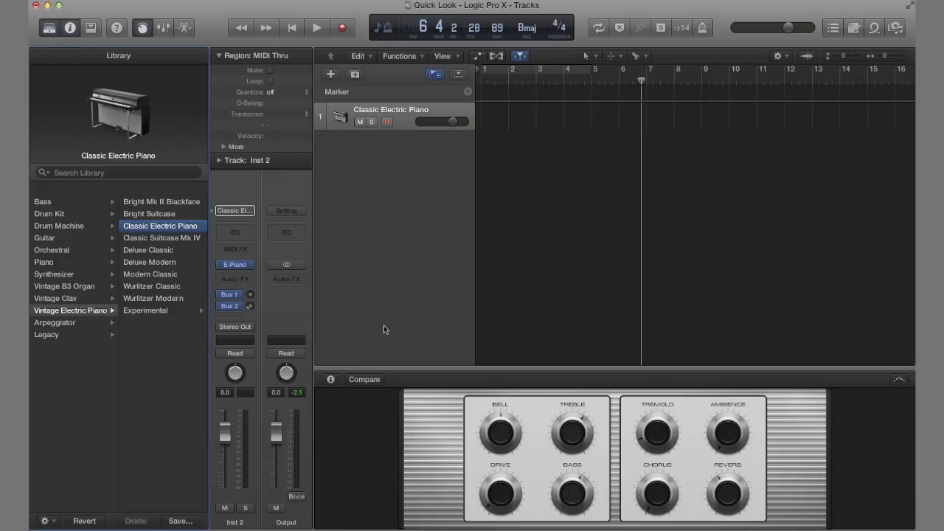
mouse_move(150, 154)
click(48, 29)
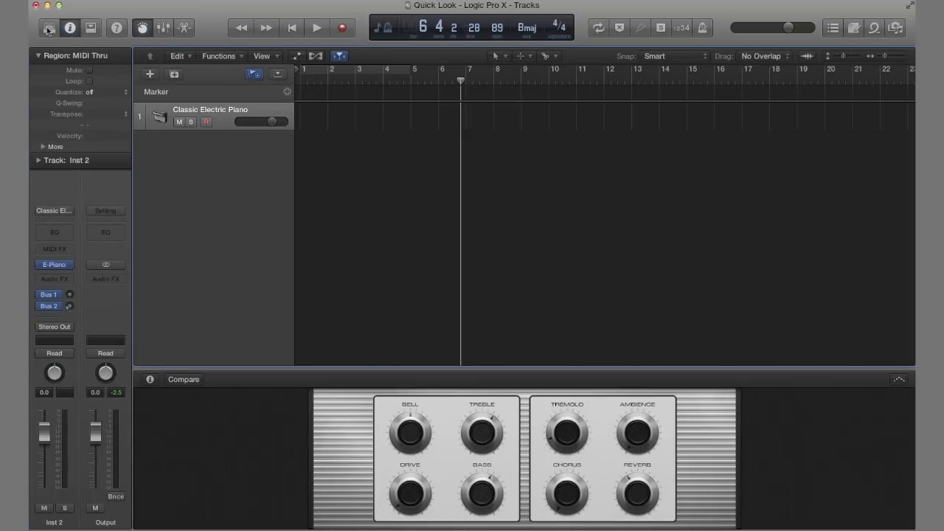
key(x)
key(x)
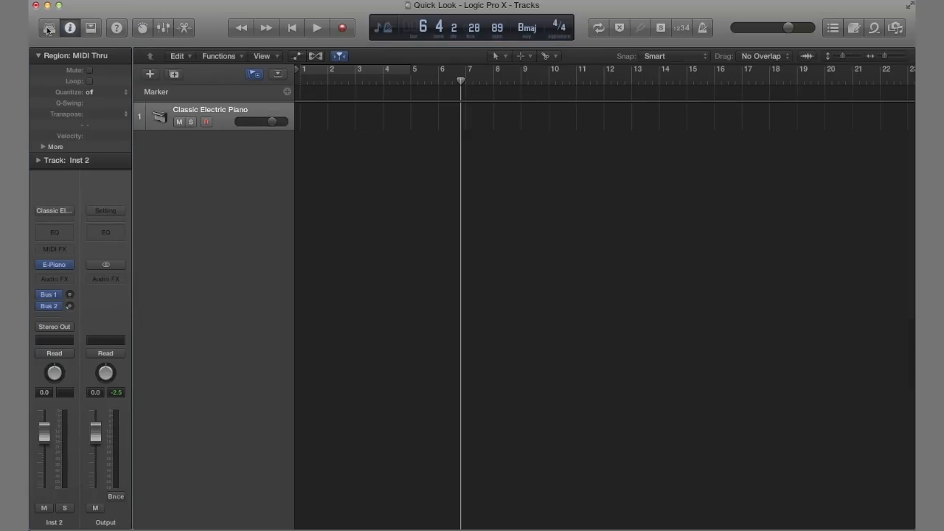
click(48, 29)
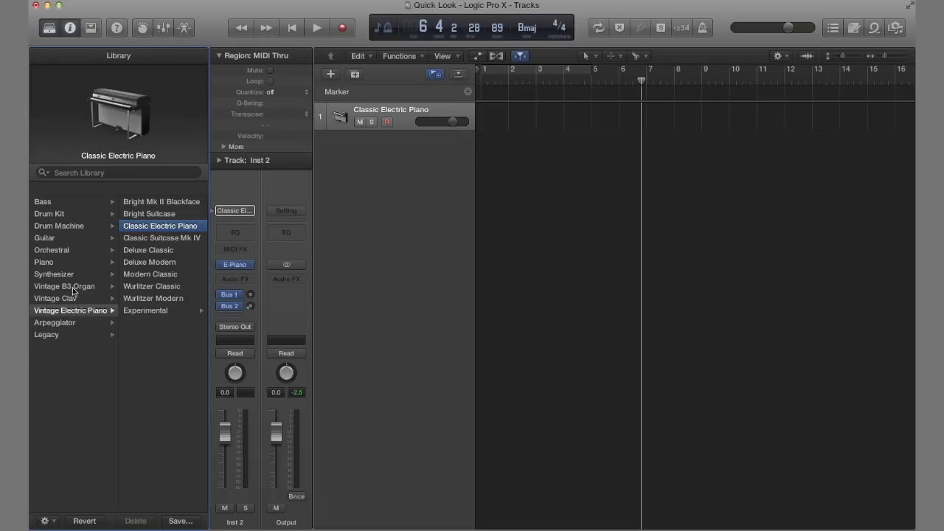
click(48, 30)
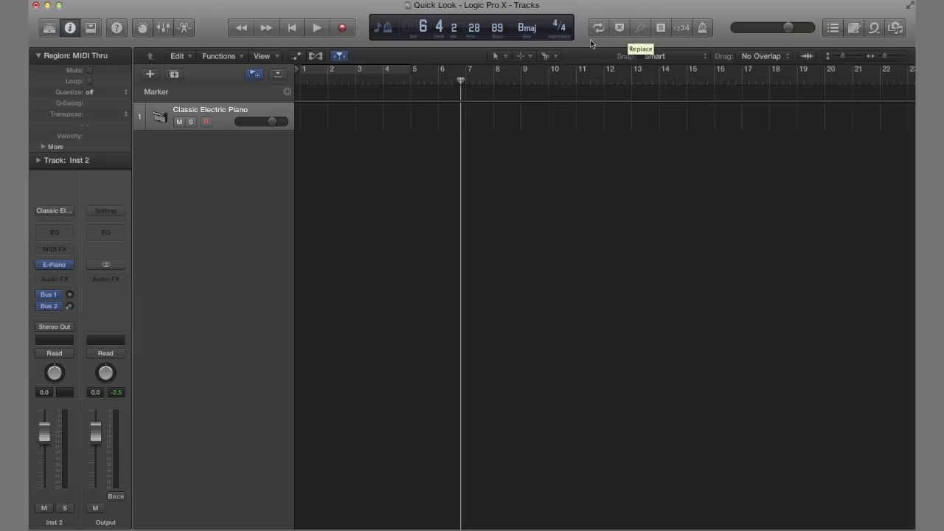
Step: View the toolbar and the Quick Help description of the Track Inspector, hiding each one again
click(89, 29)
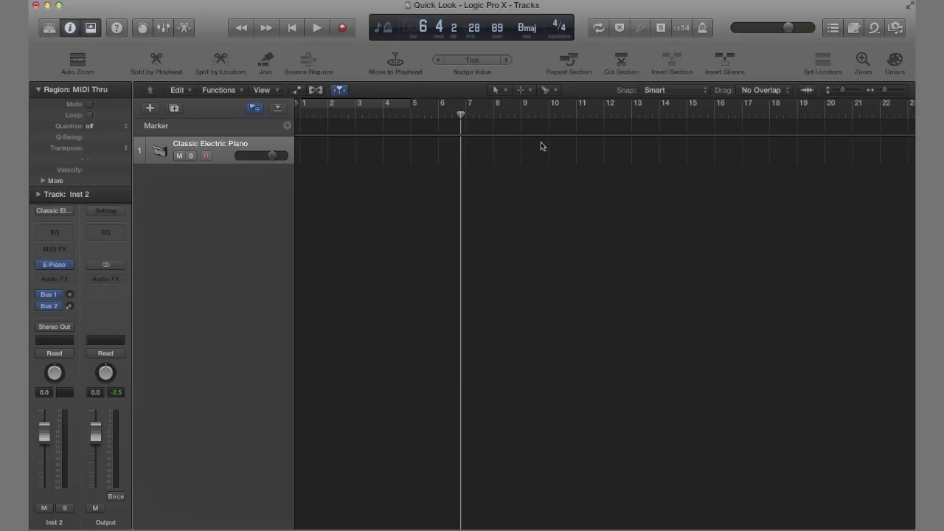
click(93, 28)
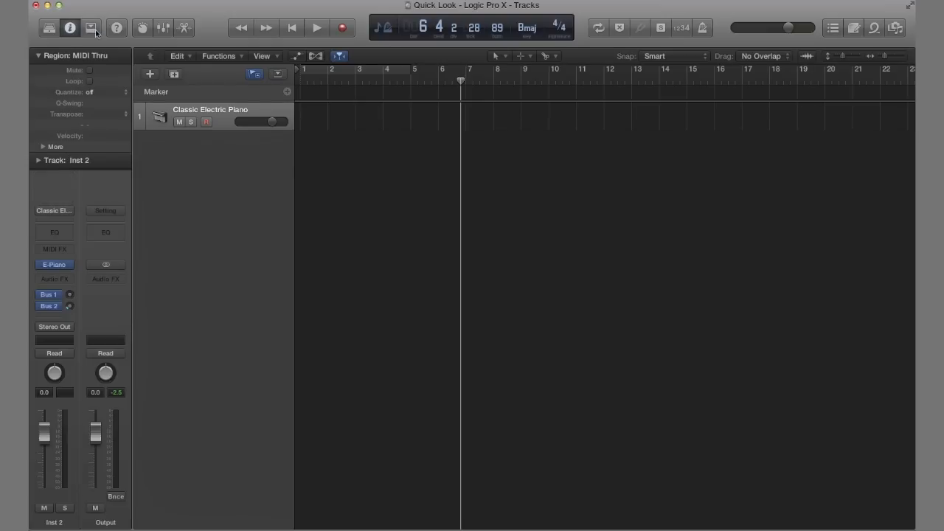
click(116, 29)
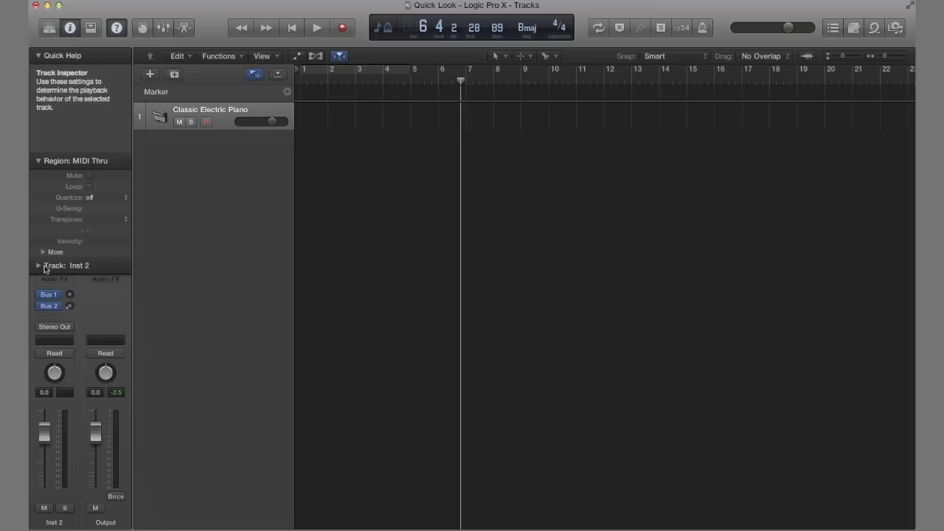
click(112, 28)
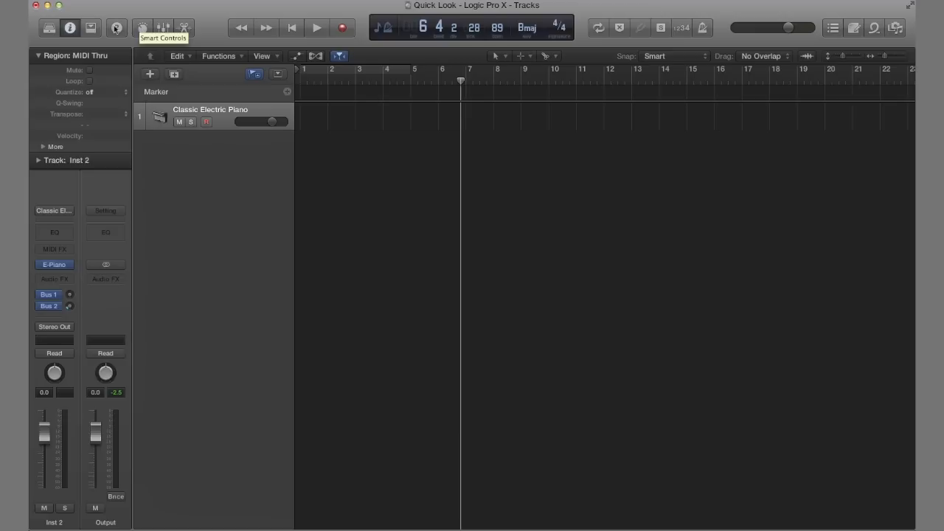
Step: Show the Smart Controls for the Classic Electric Piano and raise its Bell, Treble and Tremolo knobs
click(142, 28)
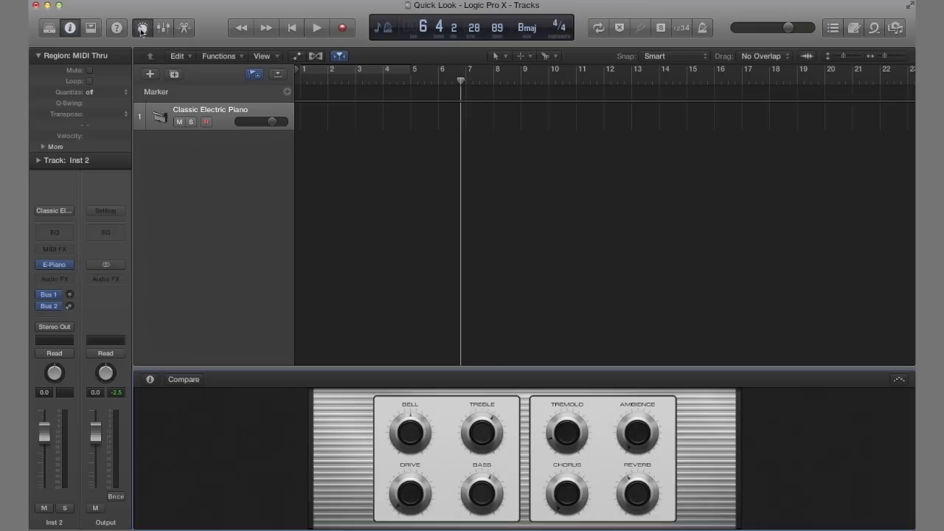
click(145, 31)
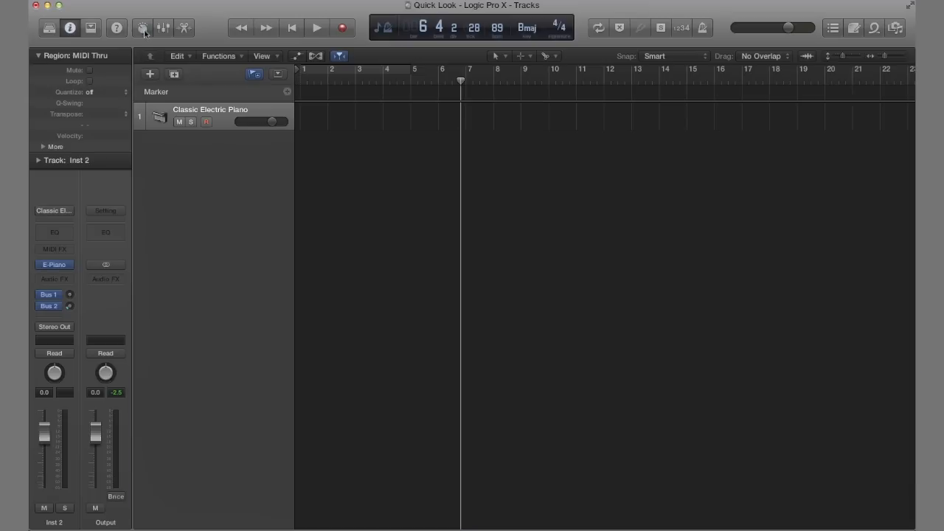
click(145, 31)
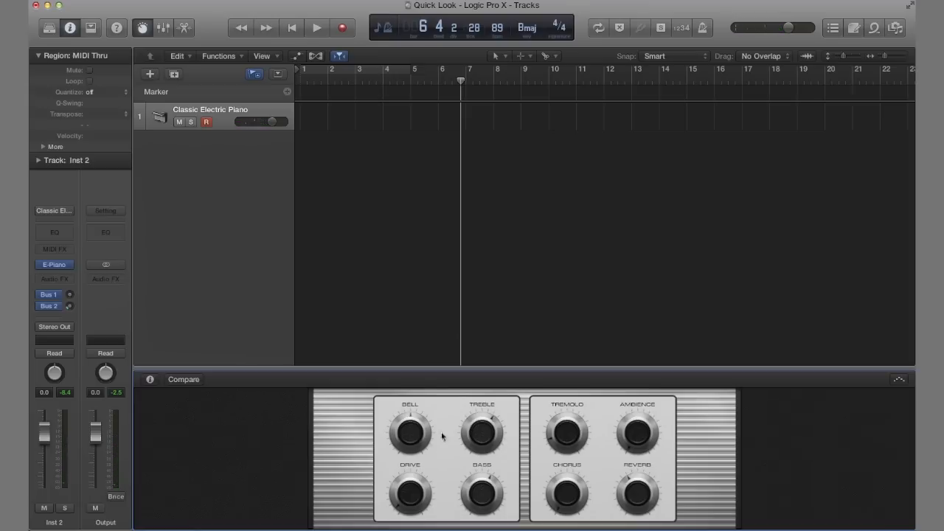
drag(423, 439, 421, 426)
Step: Switch the lower pane between the Mixer and Smart Controls, and leave both hidden
key(x)
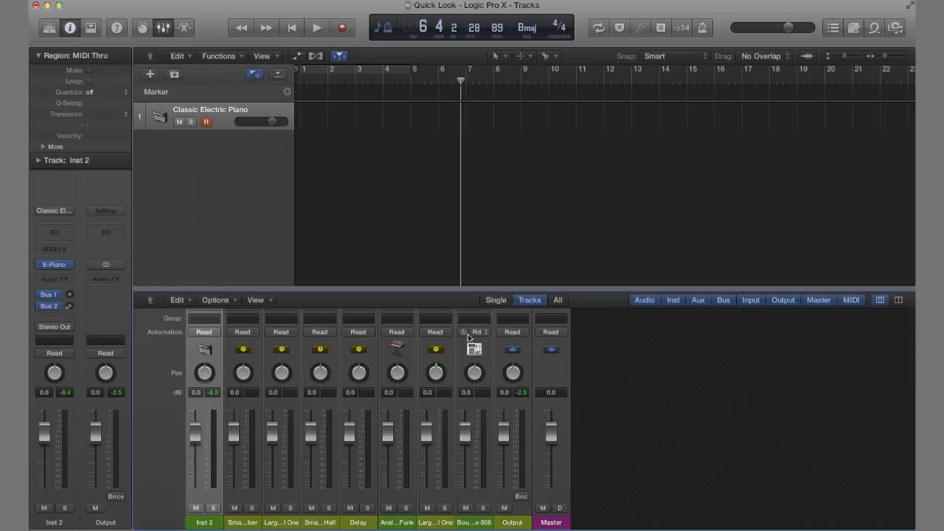
key(x)
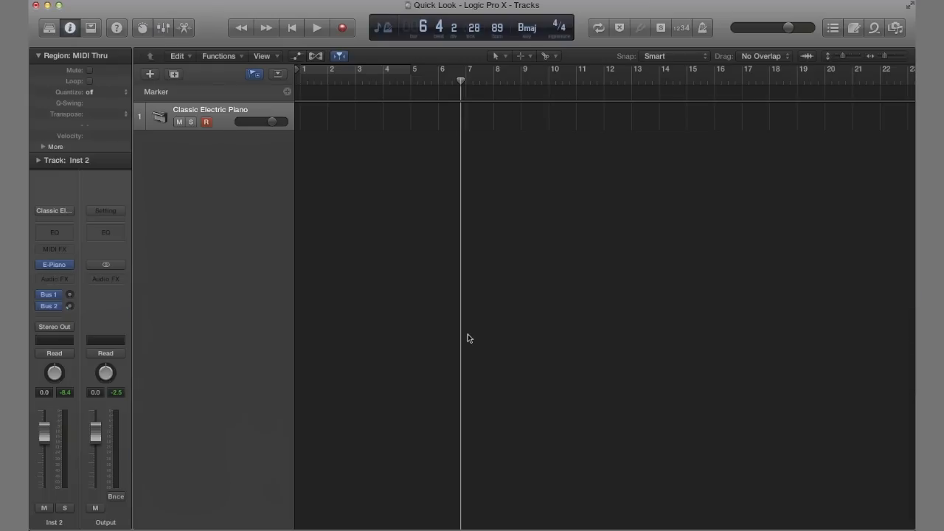
click(143, 27)
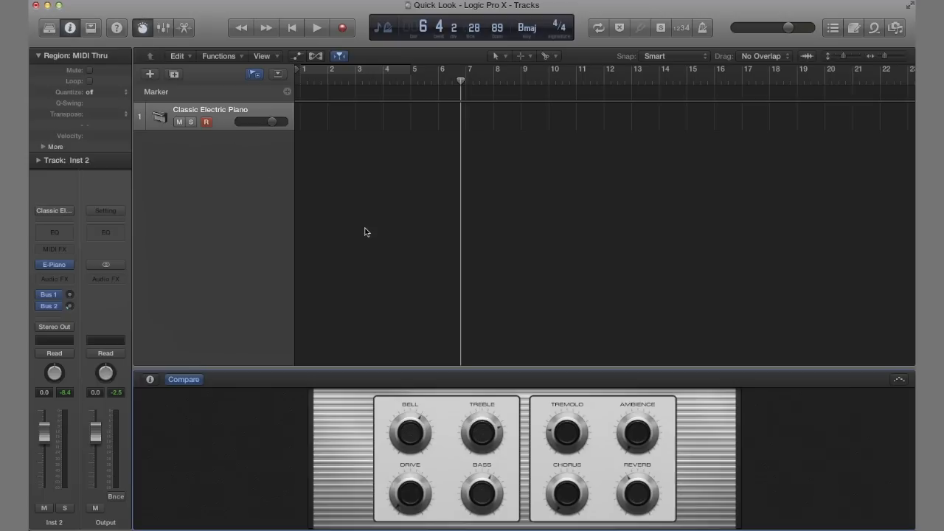
scroll(364, 232, right, 1)
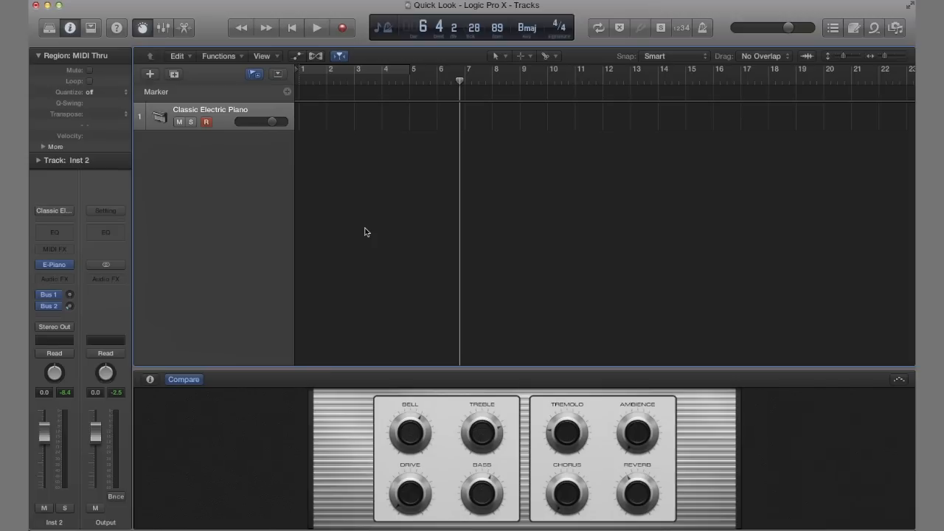
click(163, 28)
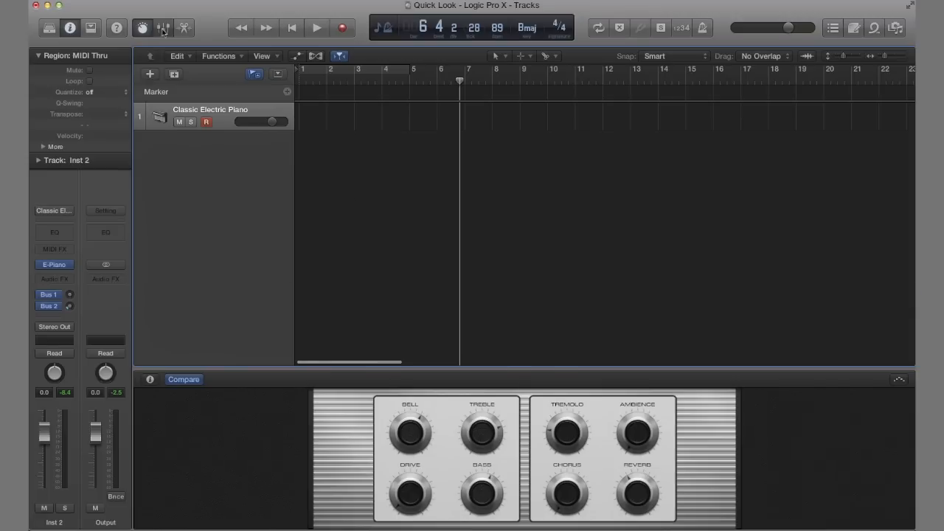
click(163, 28)
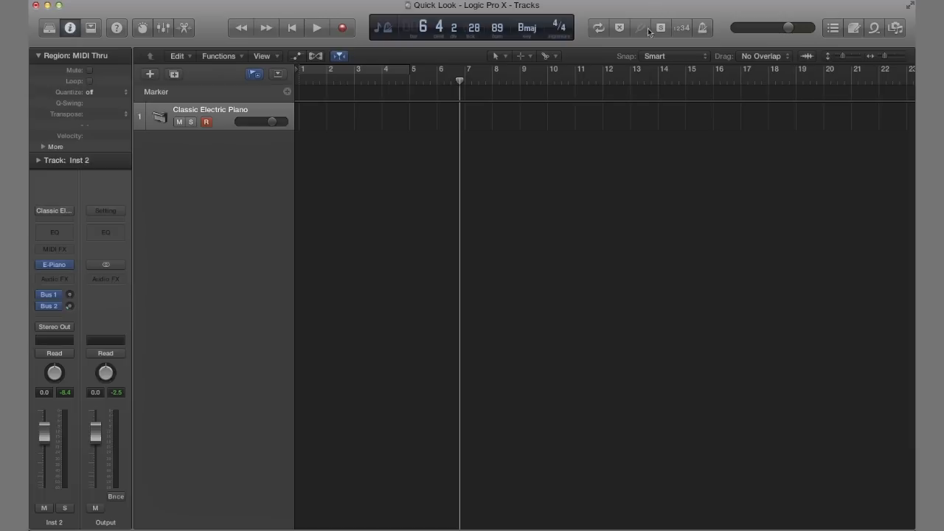
Step: Turn on the count-in and the metronome, testing the count-in with a short recording on the Classic Electric Piano track
click(684, 30)
key(space)
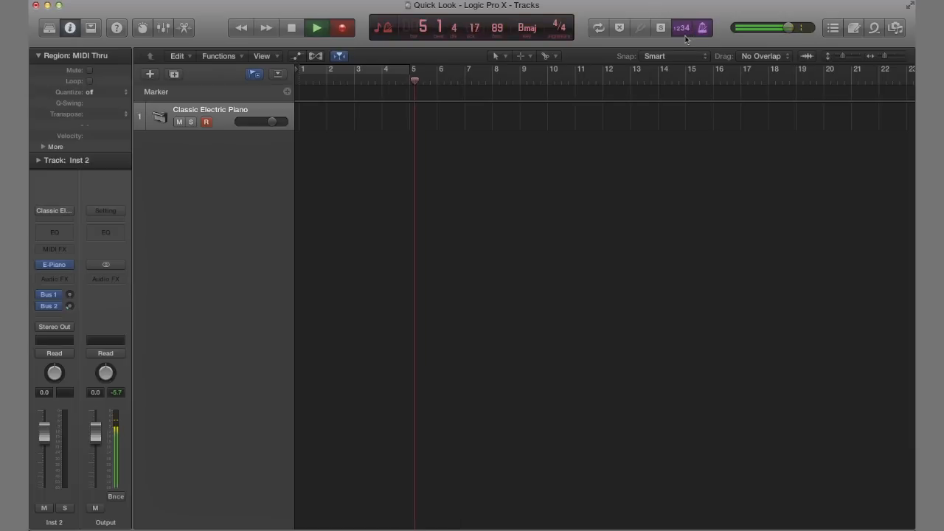
key(space)
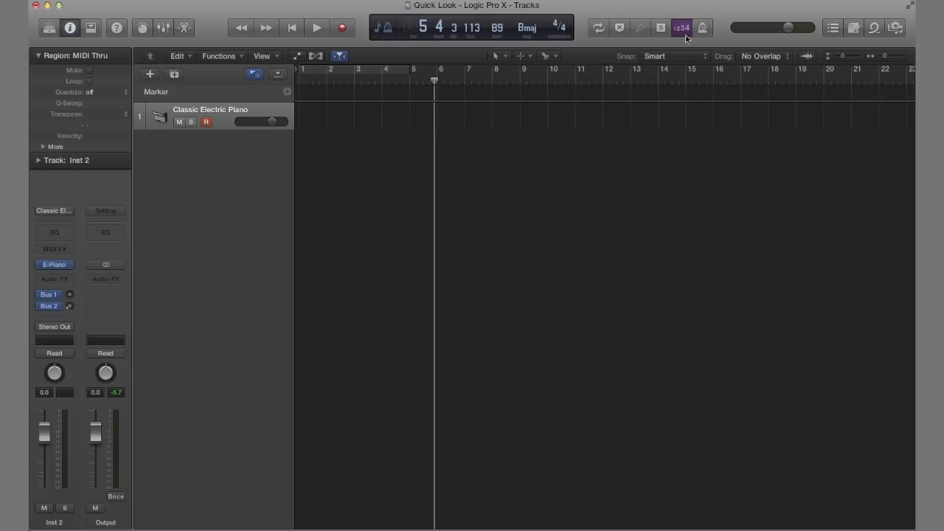
click(701, 34)
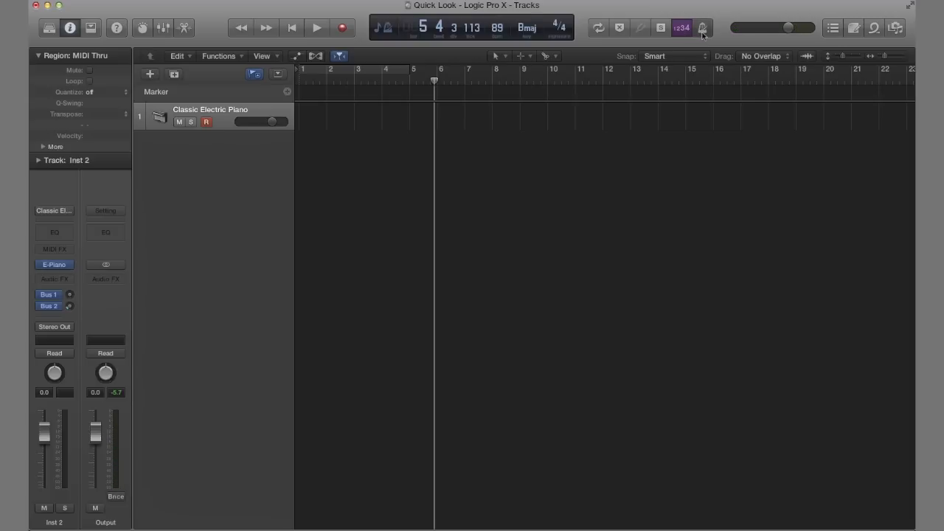
Step: Look through the List Editors, Note Pad, Loop Browser and media Browsers, and close the side pane
click(833, 34)
click(854, 33)
click(875, 30)
click(893, 30)
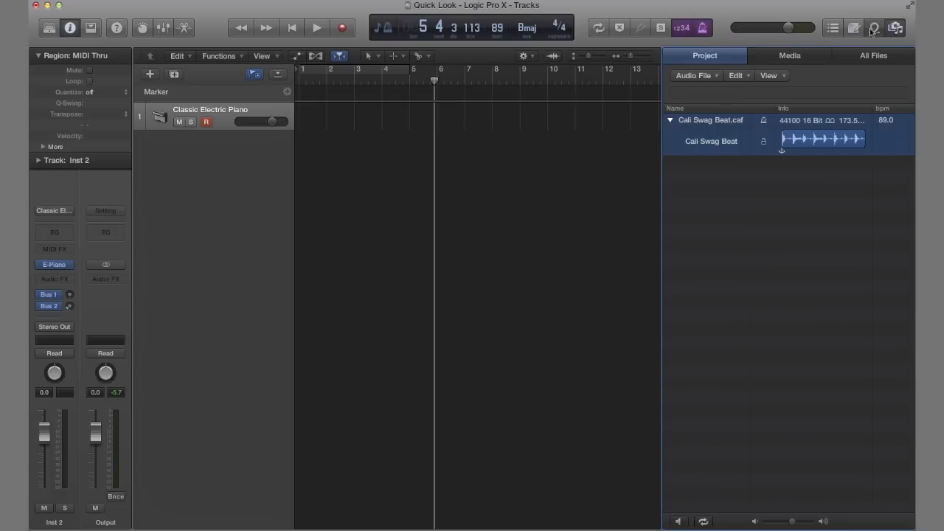
click(854, 30)
click(875, 29)
click(854, 29)
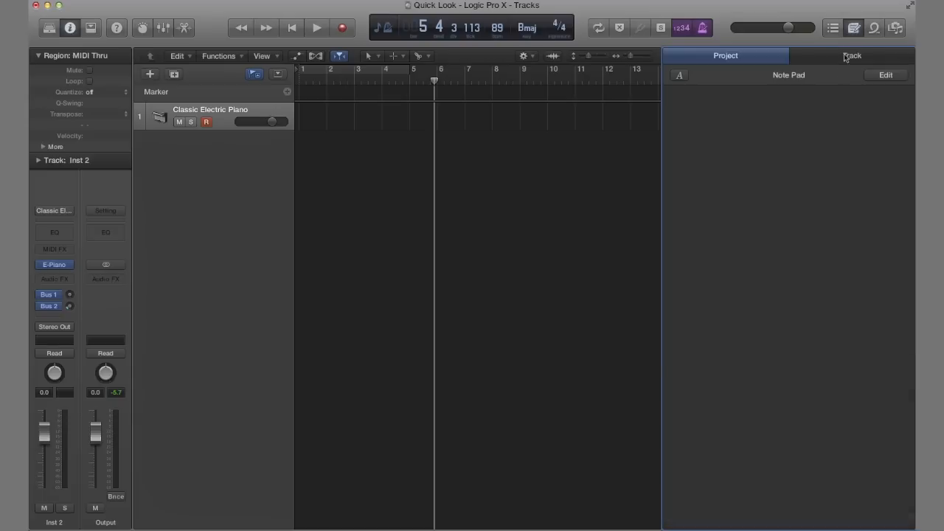
click(831, 28)
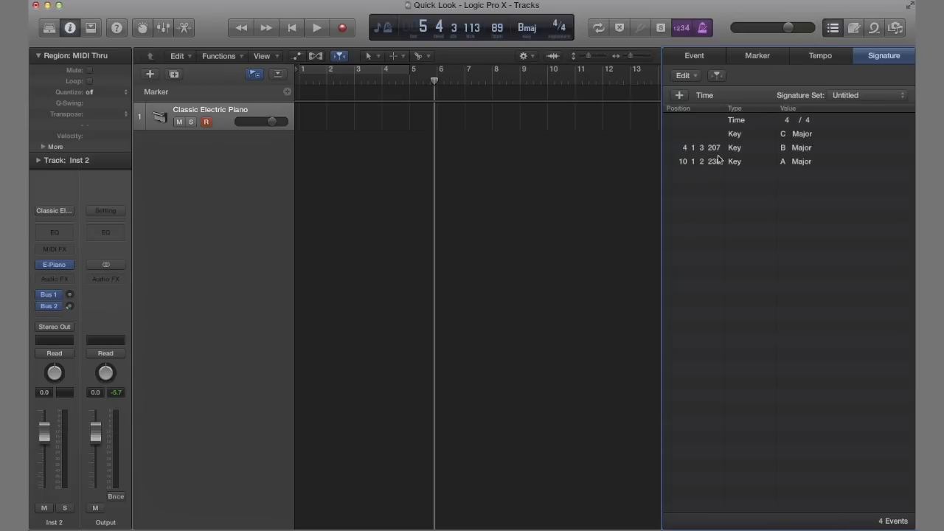
click(831, 28)
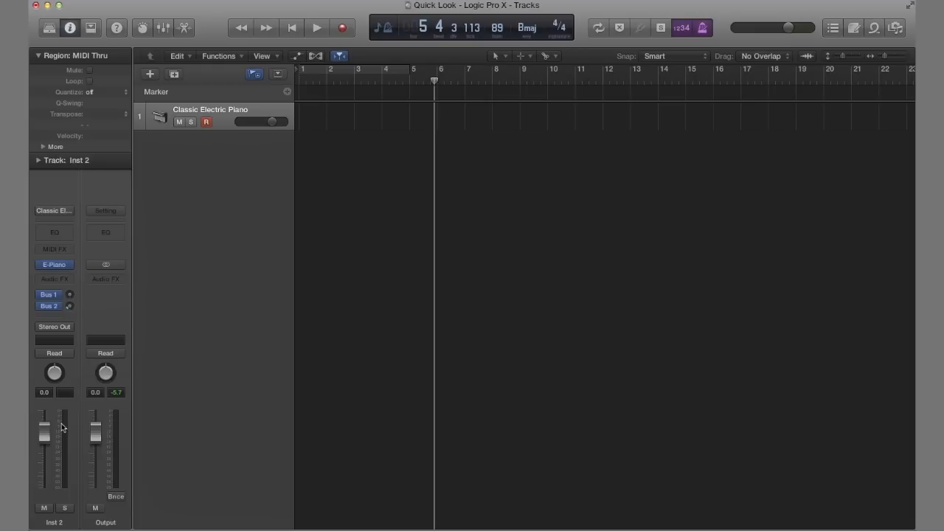
Step: Lower the Inst 2 volume fader to -0.6 dB and display the Bus 2 channel strip beside it in the Inspector
drag(44, 434, 44, 437)
click(69, 306)
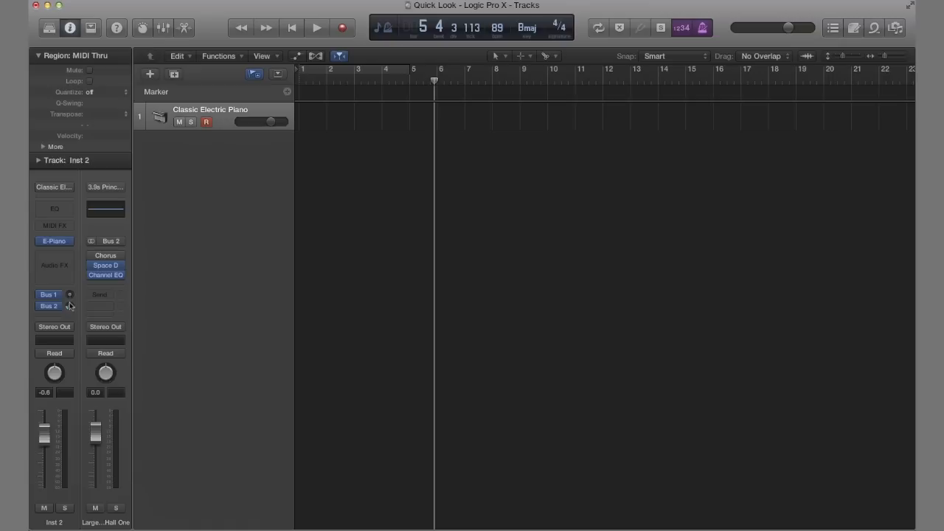
Step: Show the Mixer, examine its channel strips from settings to faders, and shrink the pane until mainly the faders remain visible
key(x)
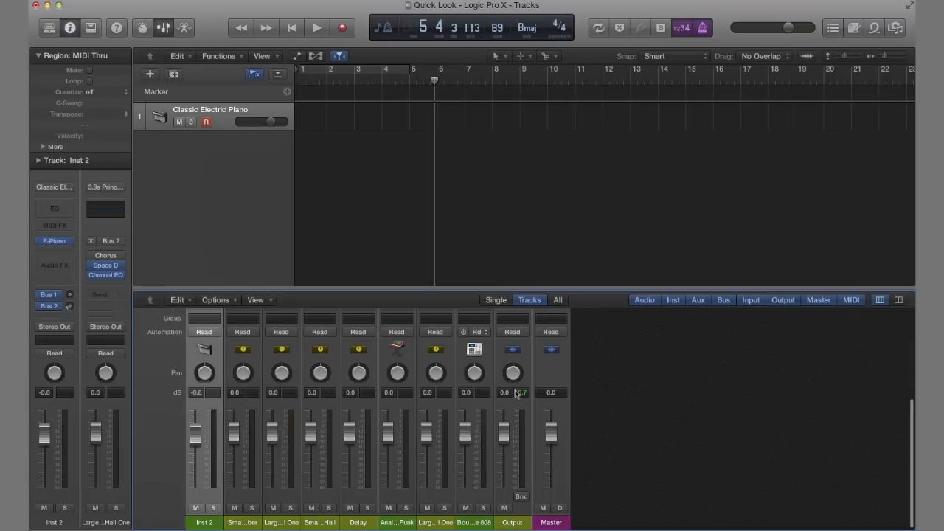
scroll(634, 461, up, 5)
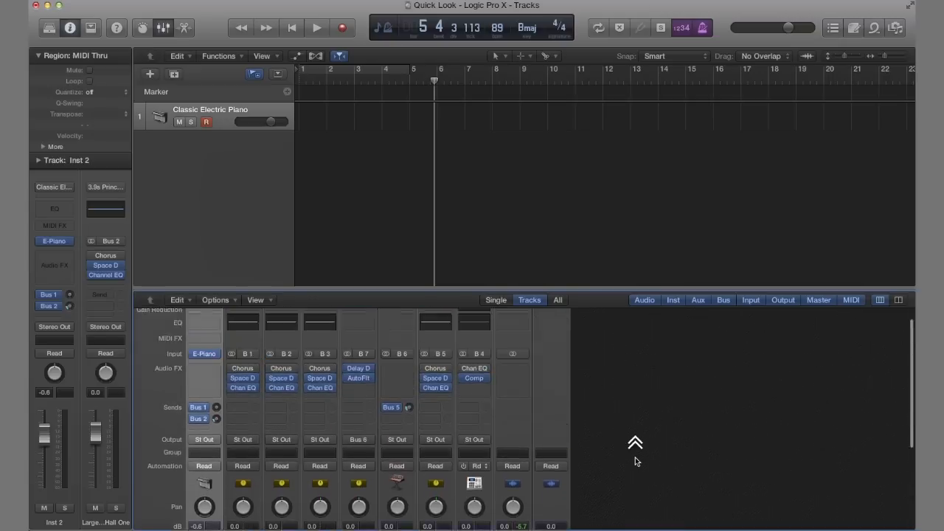
scroll(635, 459, down, 3)
scroll(635, 459, up, 3)
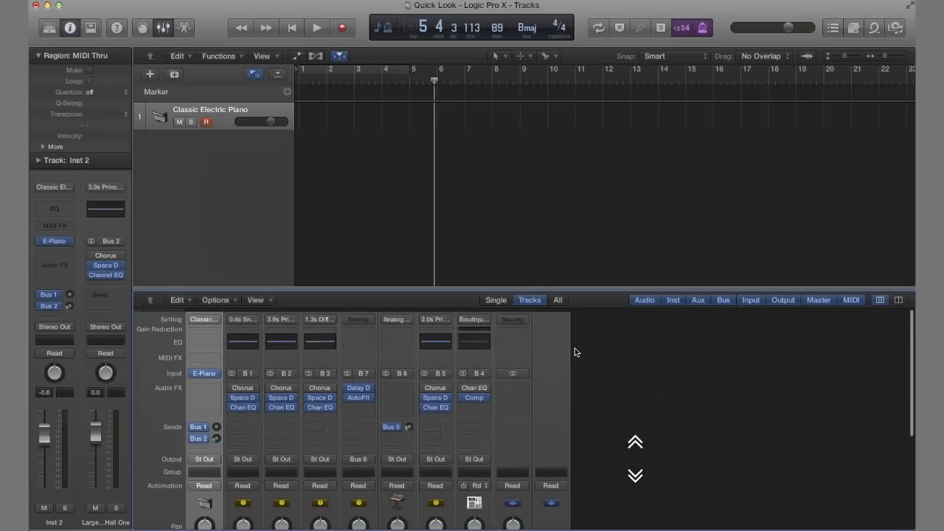
drag(529, 288, 527, 205)
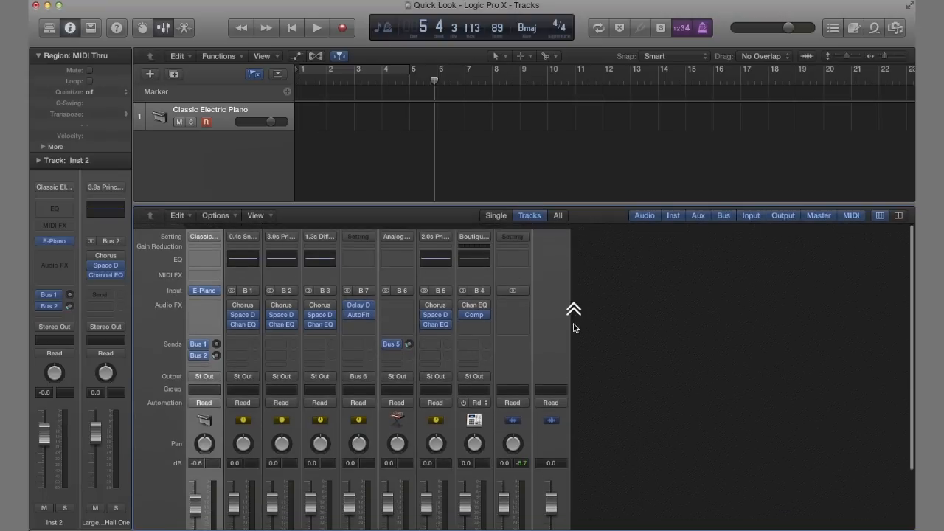
scroll(573, 312, down, 4)
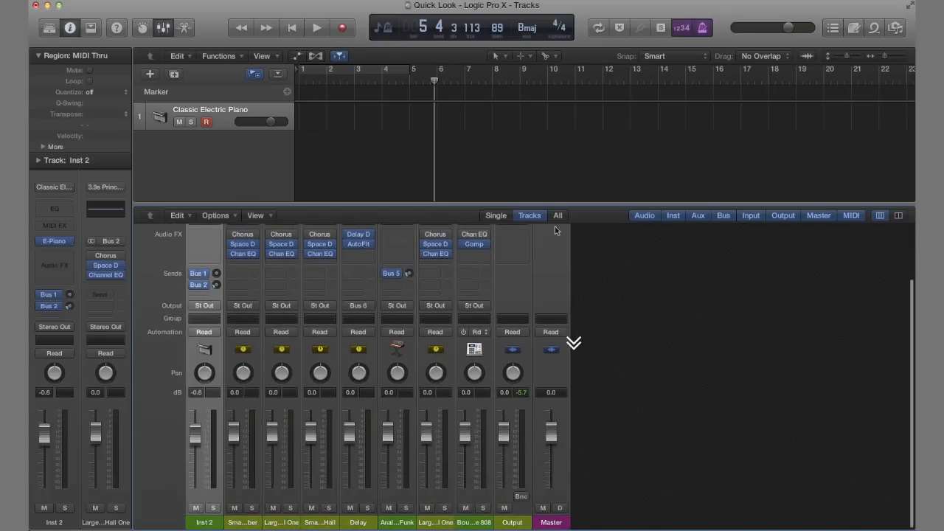
drag(557, 205, 548, 346)
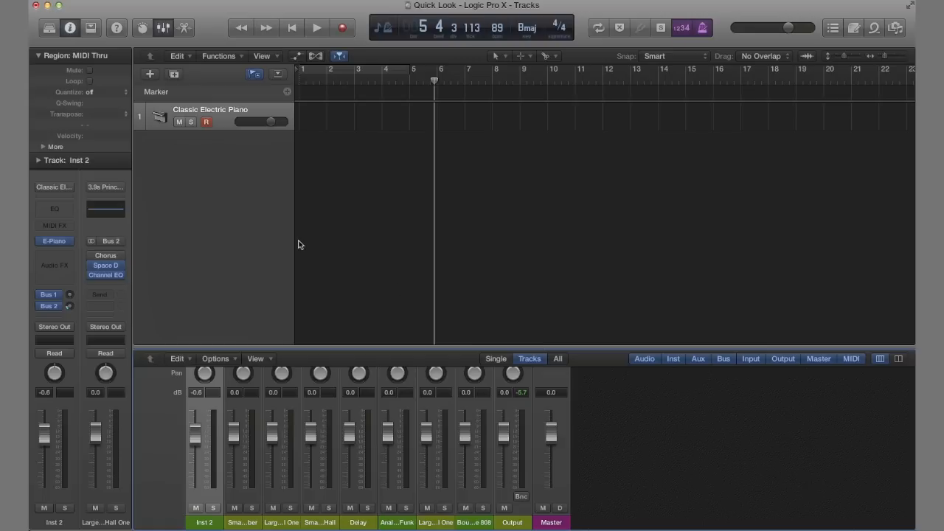
Step: Show the Library and insert the Chord Trigger MIDI effect on the Inst 2 channel strip
click(53, 32)
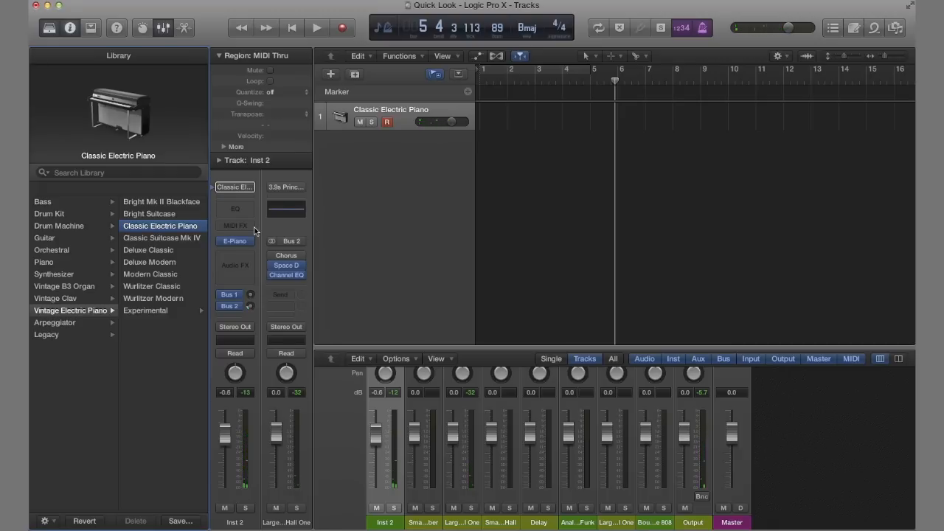
click(236, 225)
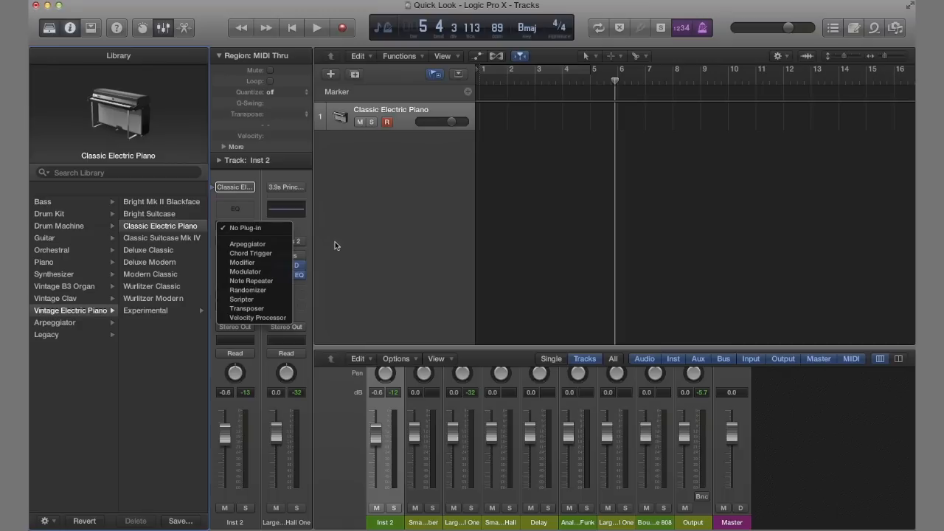
click(266, 253)
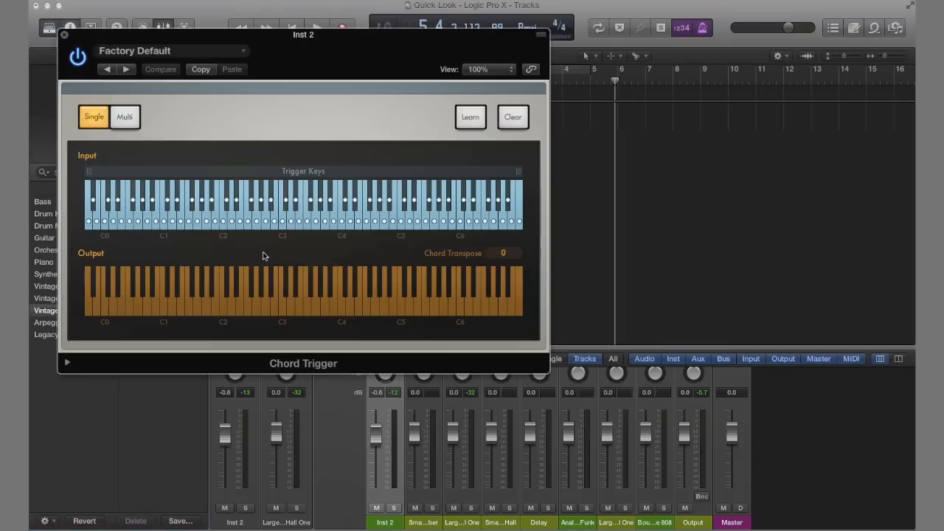
Step: Move the Chord Trigger window clear of the Inst 2 channel strip and learn the chord C3, D#3, G3 and A#3 on trigger key C3
drag(290, 38, 551, 42)
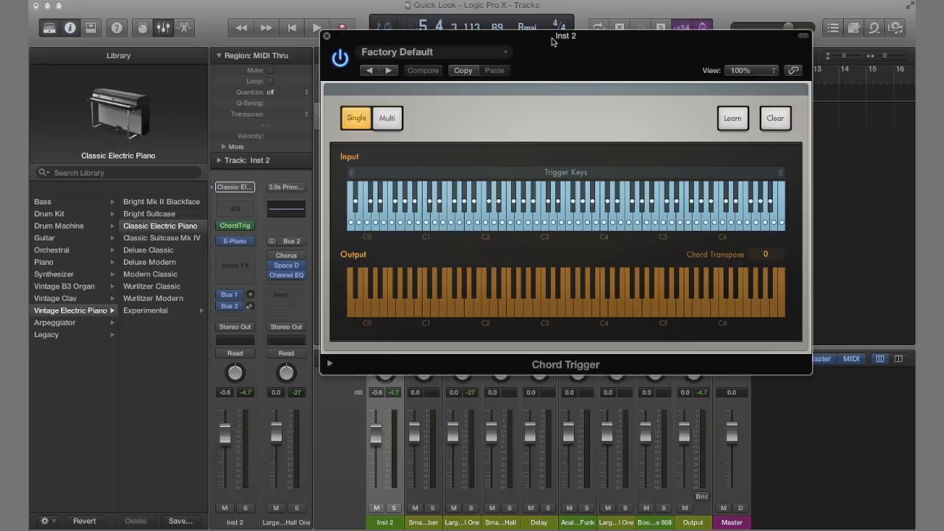
click(732, 122)
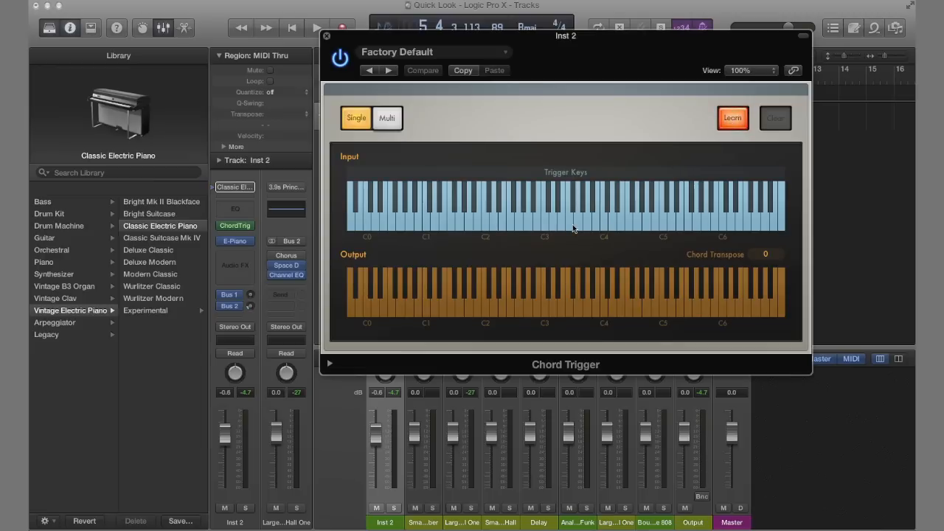
click(545, 225)
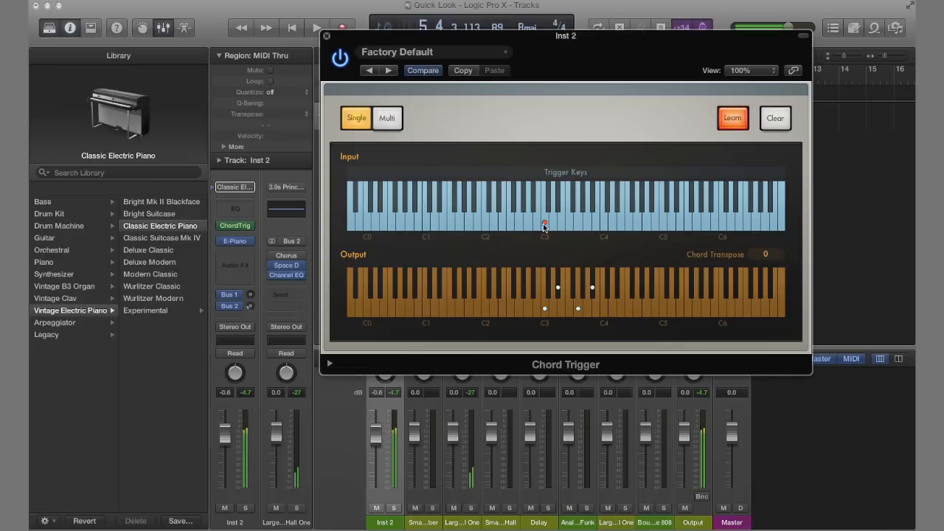
Step: Clear the learned output notes, enter a new chord for trigger key C3 starting with C3 and D#3, end learning and close Chord Trigger
click(547, 313)
click(562, 289)
click(579, 310)
click(592, 289)
click(544, 311)
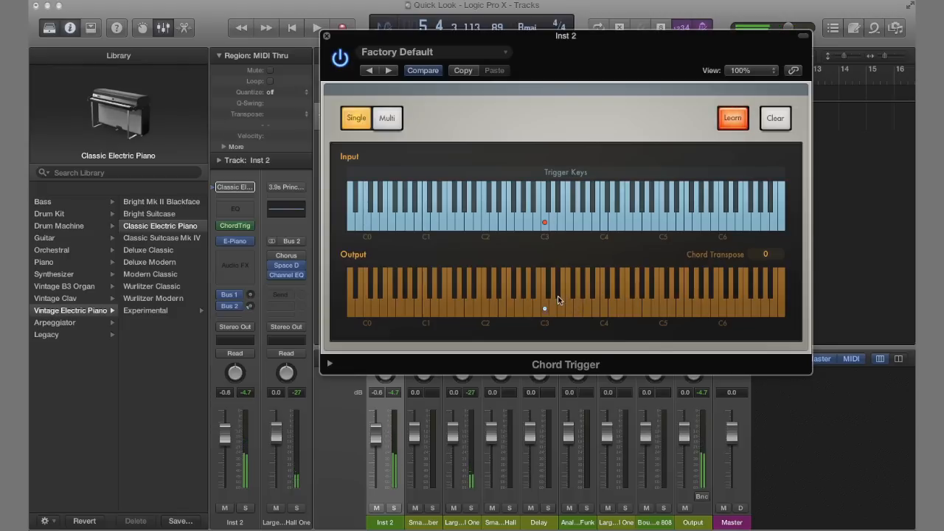
click(558, 292)
click(583, 290)
click(741, 119)
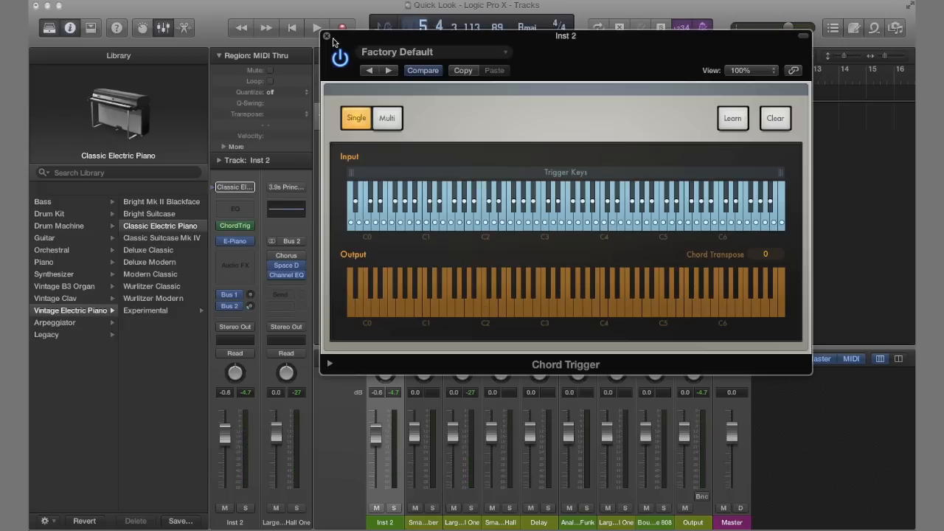
click(327, 36)
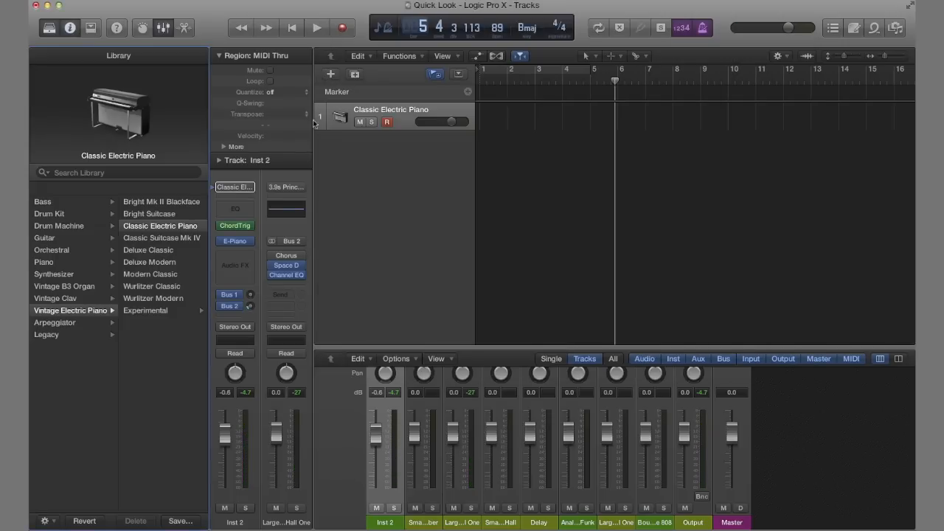
Step: Replace Chord Trigger on the Inst 2 channel strip with the Transposer MIDI effect and load its Can't Go Wrong preset
click(250, 225)
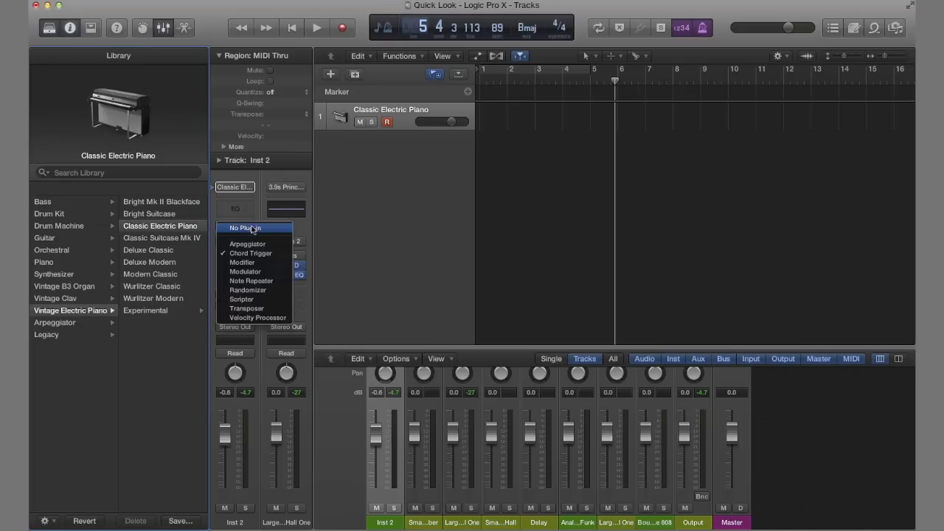
click(264, 309)
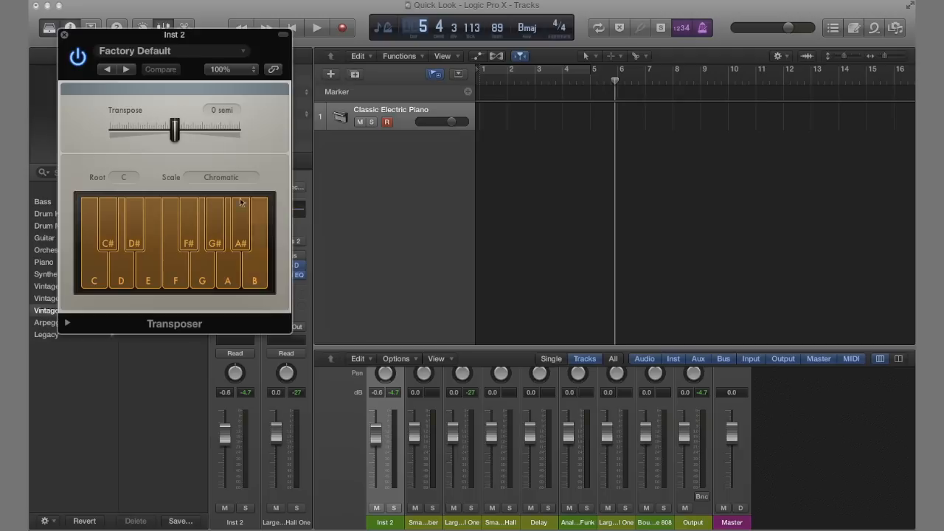
click(192, 51)
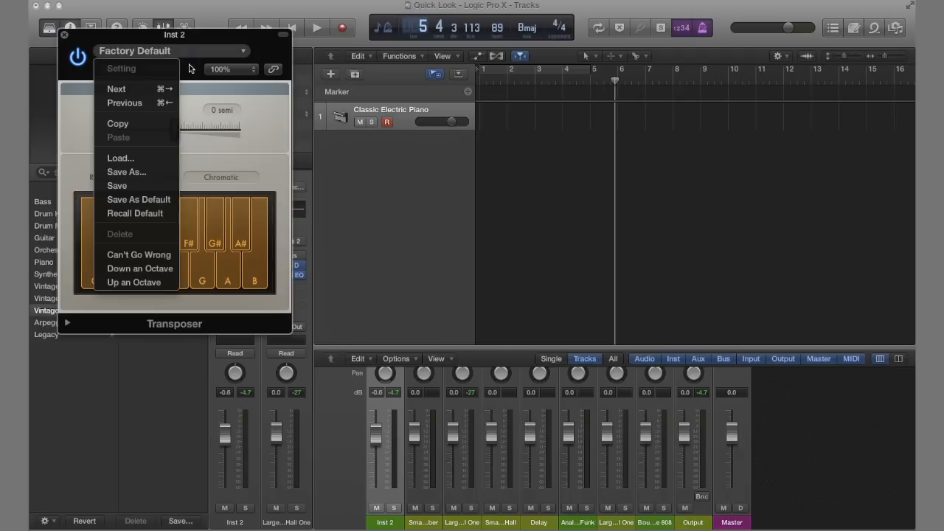
click(158, 254)
Step: Set the Transposer's scale to Major and its root to D, and close the effect window
click(134, 179)
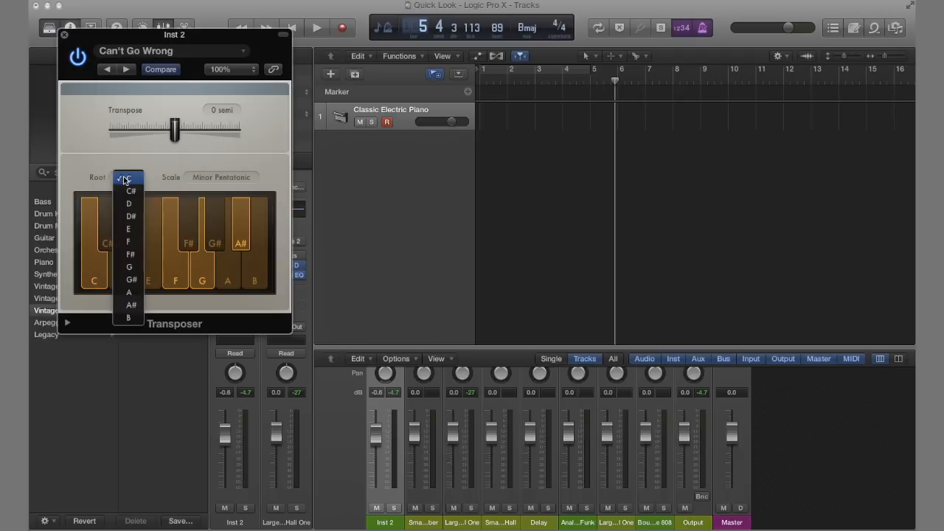
click(124, 179)
click(220, 177)
click(208, 95)
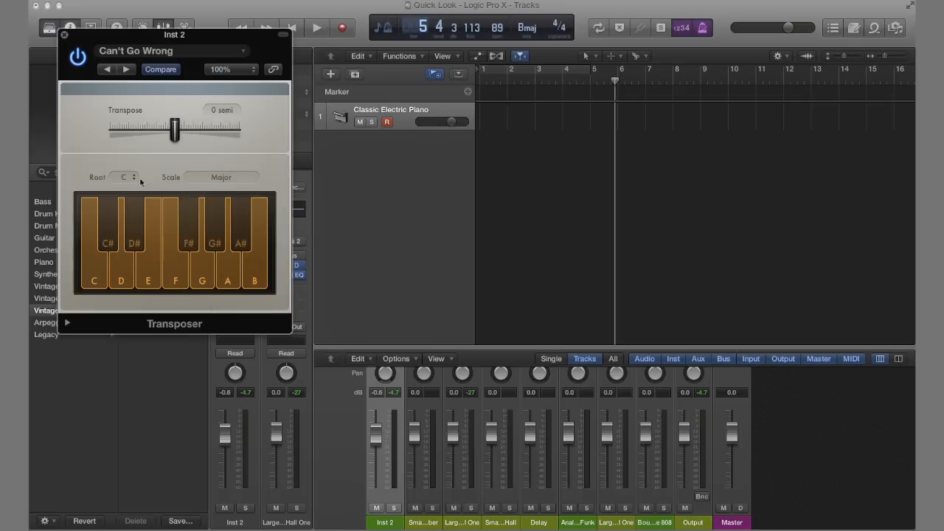
click(228, 180)
click(106, 164)
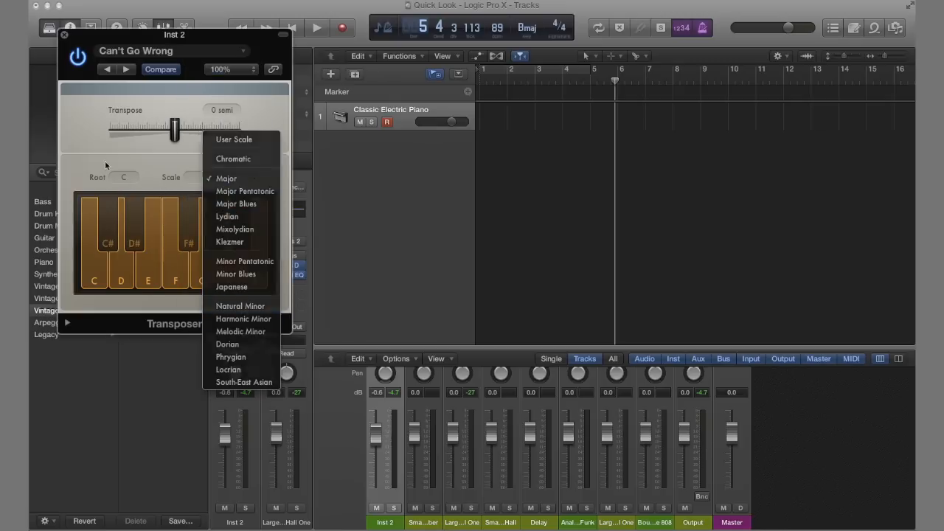
click(126, 177)
click(130, 203)
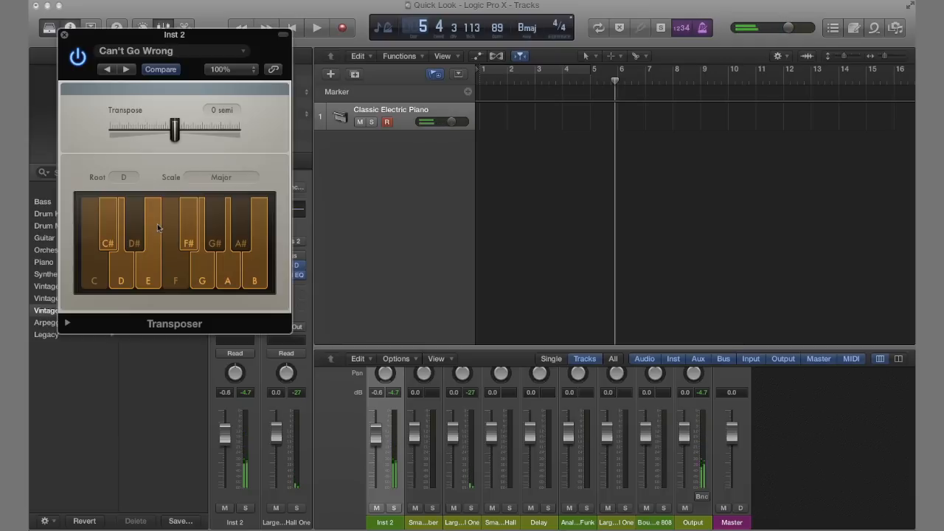
click(65, 36)
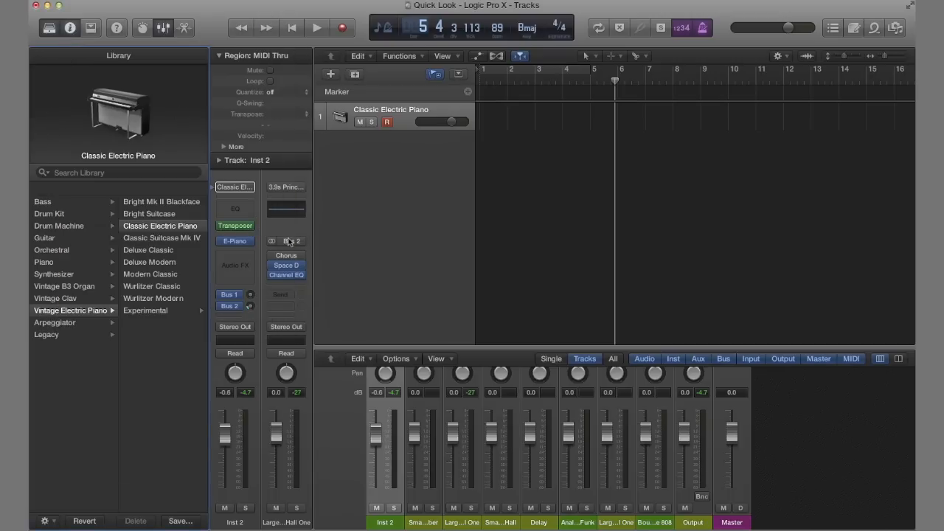
Step: Add Chord Trigger as a second MIDI effect below Transposer on the Inst 2 channel strip and close its window
click(253, 226)
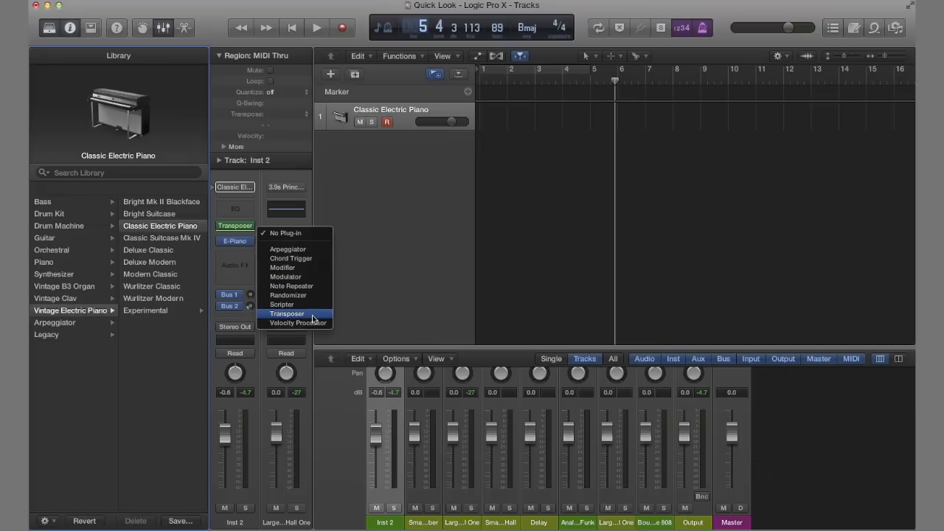
click(308, 262)
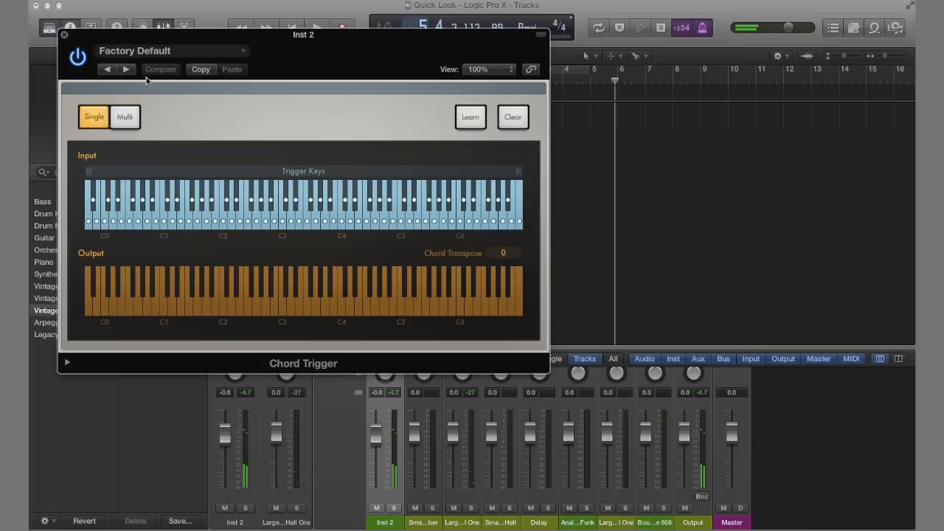
click(63, 35)
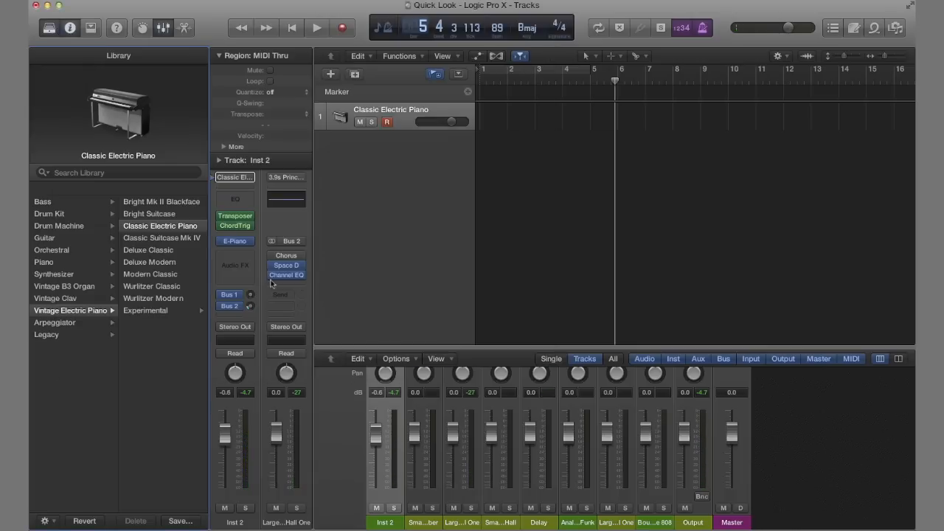
Step: Replace Chord Trigger below Transposer with the Arpeggiator, switch its pattern to Grid, and load the Classic Cycle 06 preset
click(255, 229)
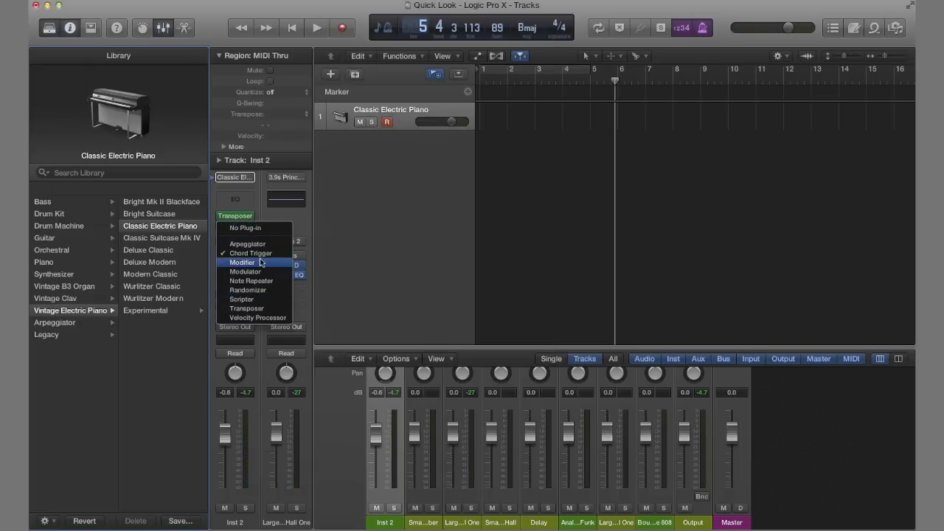
click(255, 248)
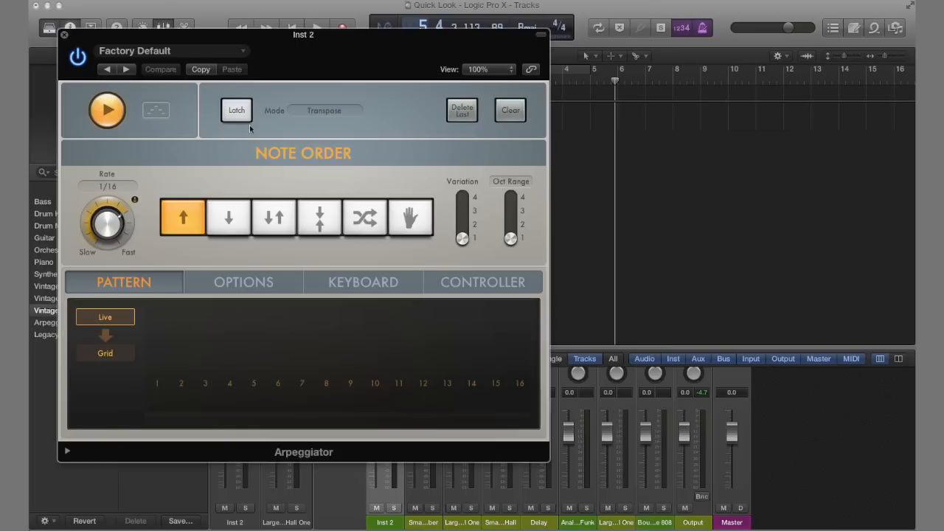
click(107, 353)
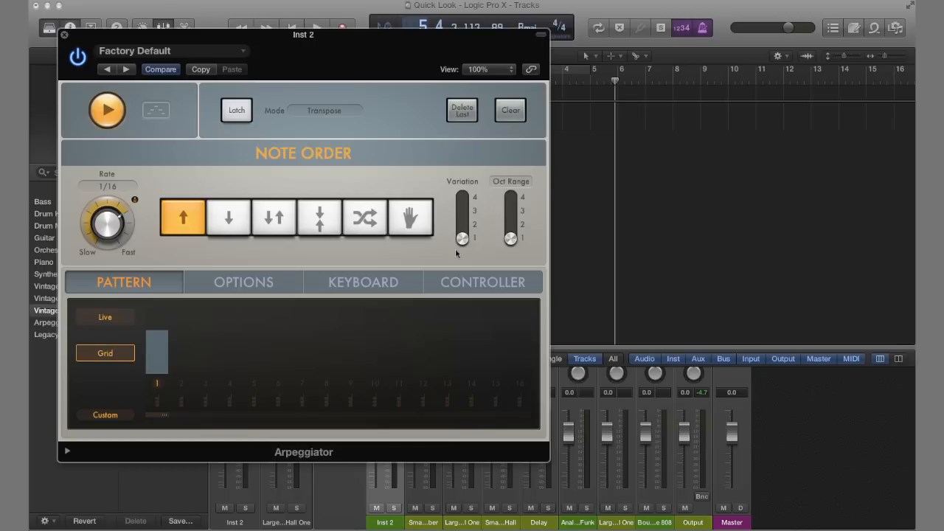
click(154, 52)
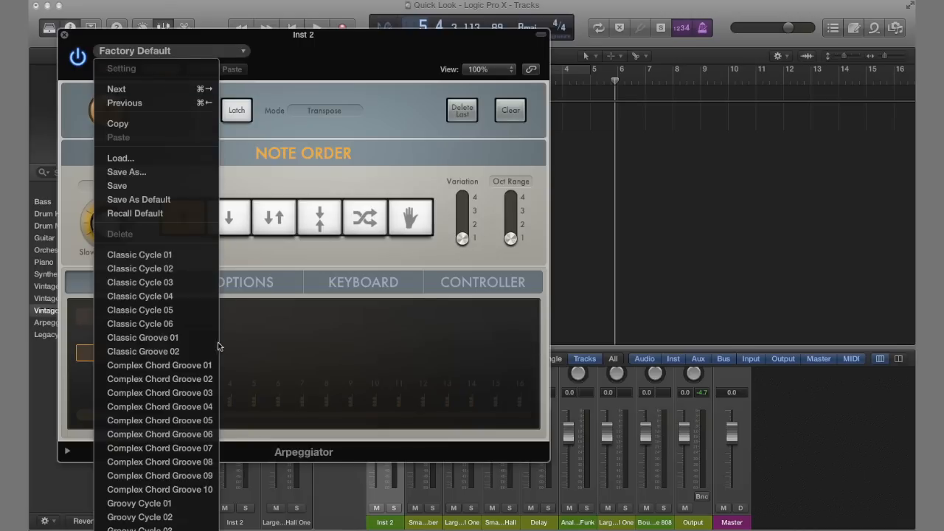
click(162, 323)
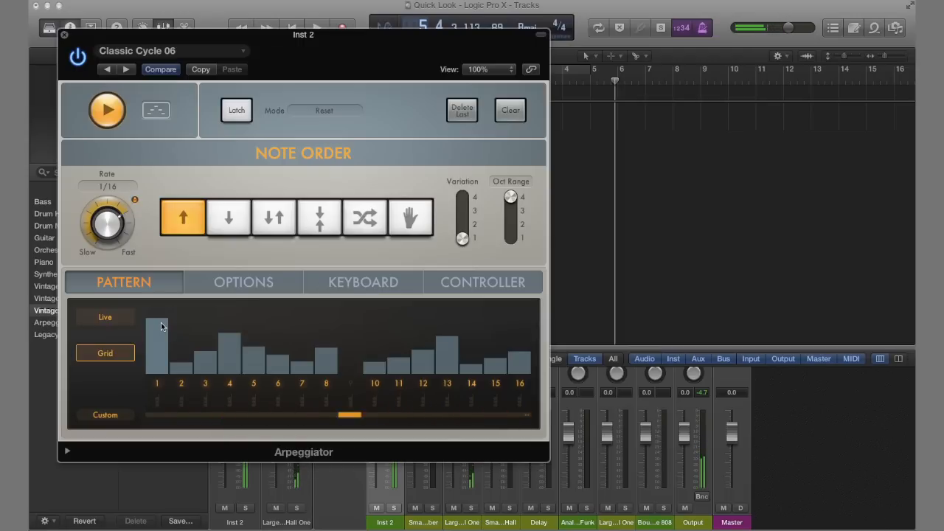
key(space)
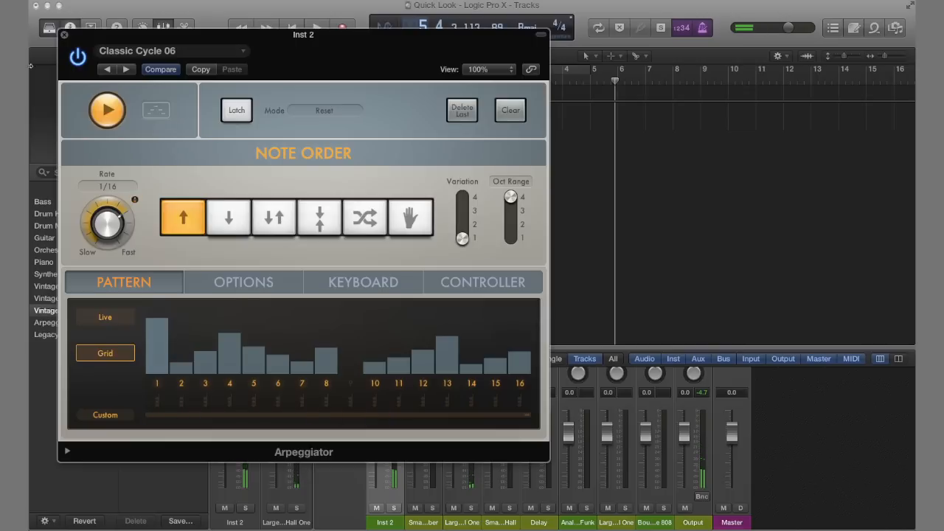
Step: Move the Arpeggiator window aside, replace the Inst 2 electric piano with Retro Synth, and resize the synth's window to 100% and down to 75%
drag(334, 37, 631, 51)
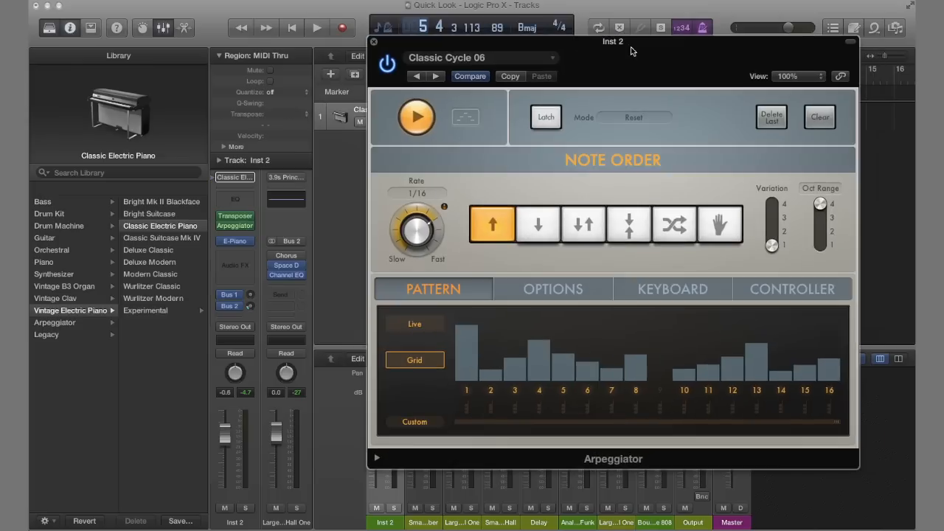
click(251, 242)
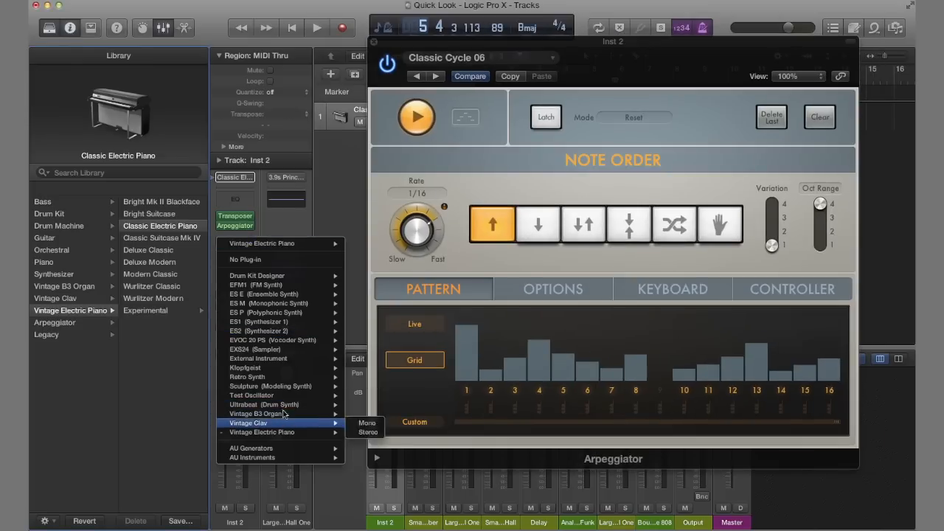
mouse_move(298, 378)
click(358, 378)
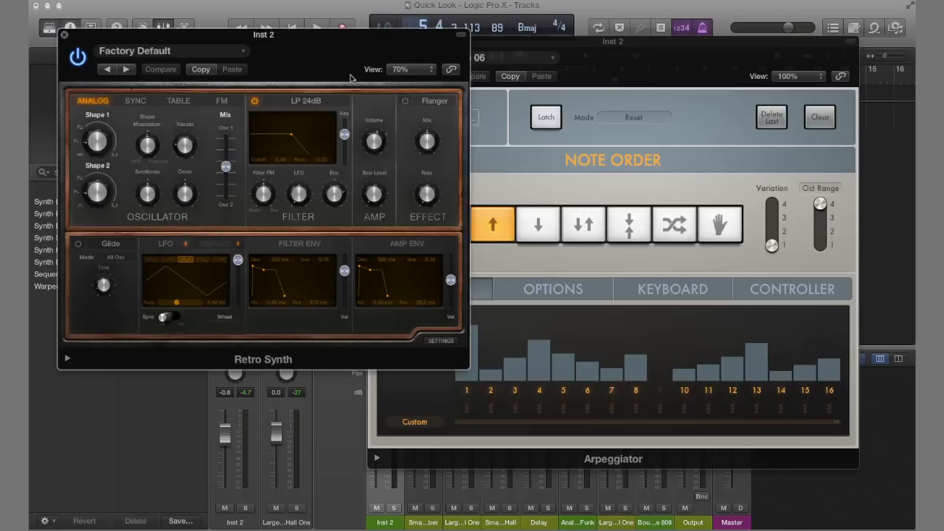
click(423, 74)
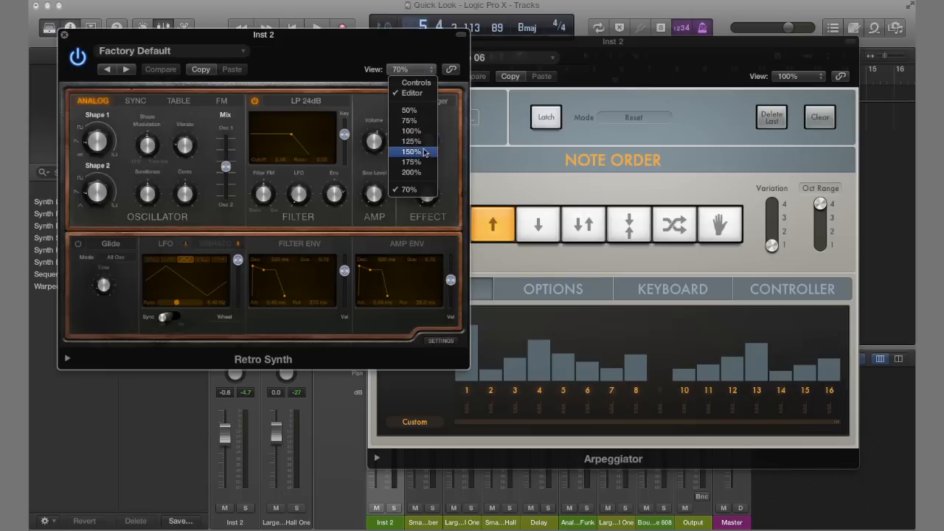
click(411, 130)
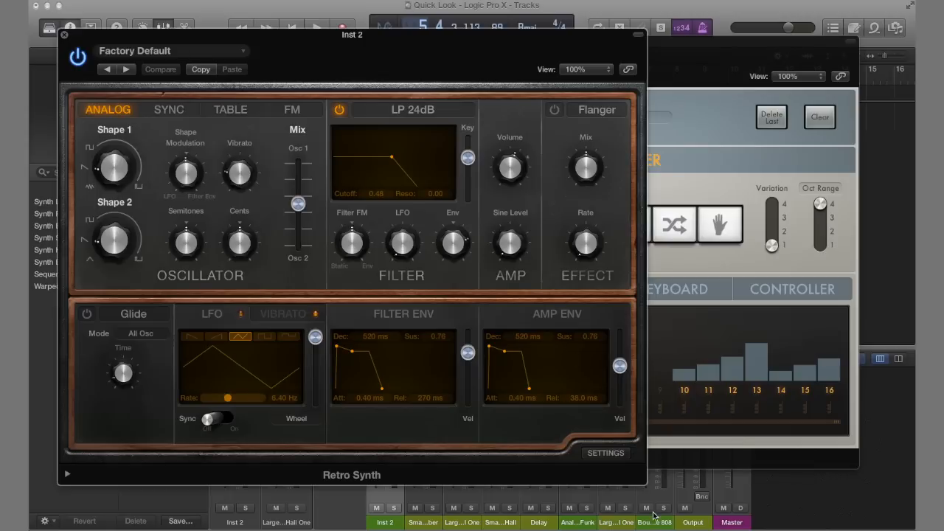
drag(644, 483, 499, 389)
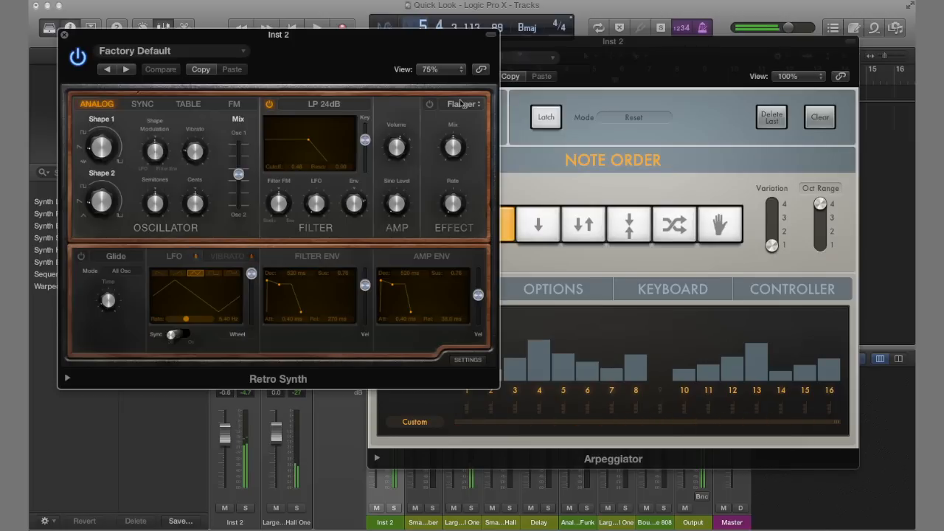
Step: Close the Retro Synth and Arpeggiator windows, and review the Transposer's root and scale settings before closing it too
click(64, 35)
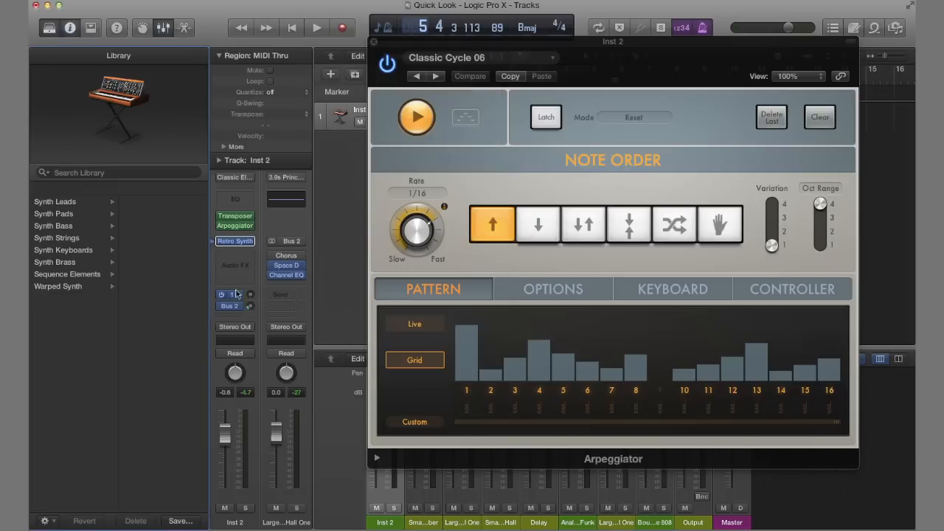
click(374, 42)
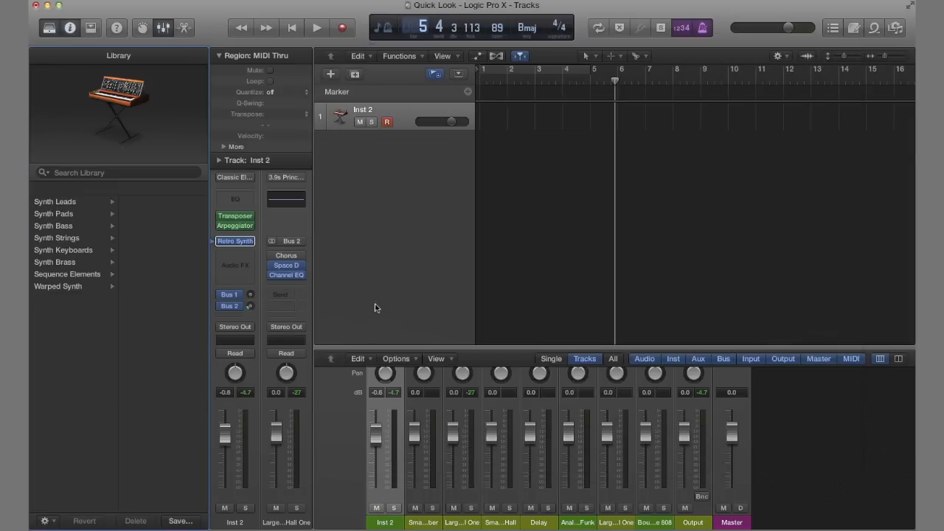
click(240, 220)
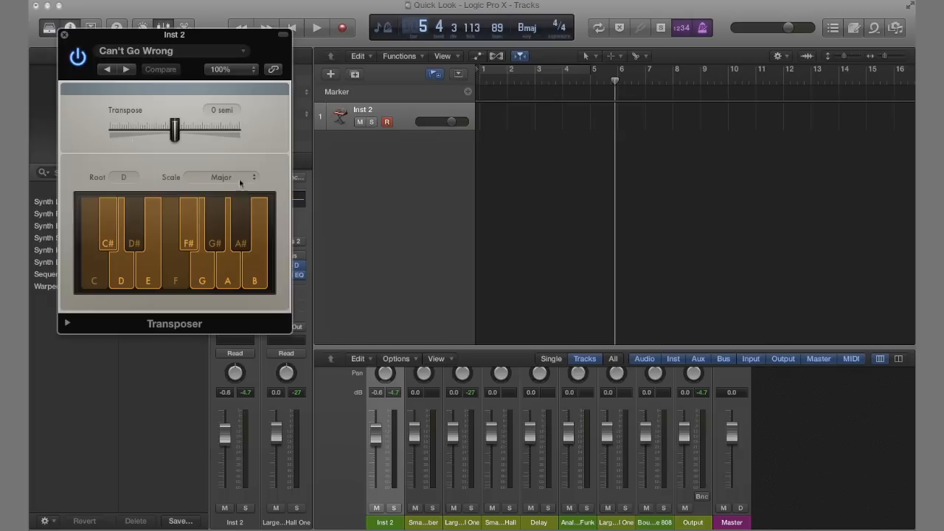
click(64, 35)
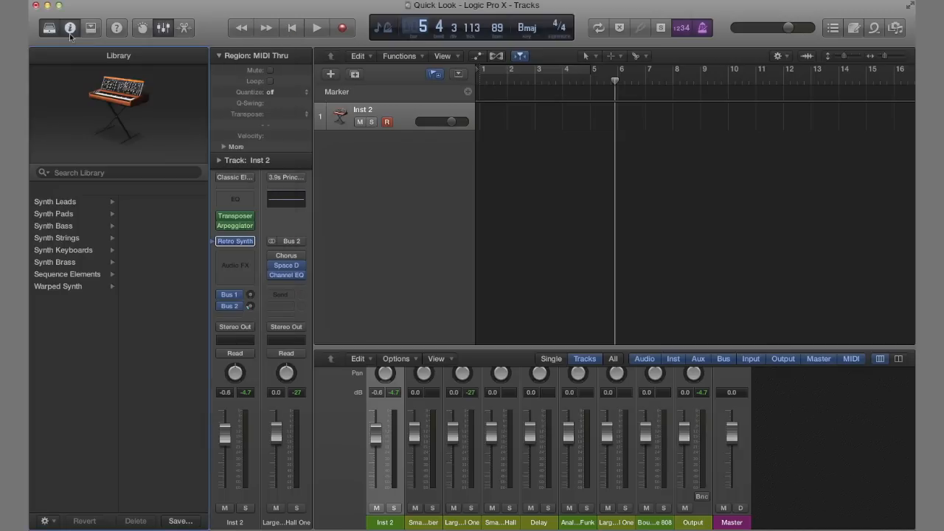
Step: Replace Retro Synth on the Inst 2 channel strip with a stereo EXS24 sampler
click(253, 243)
mouse_move(284, 349)
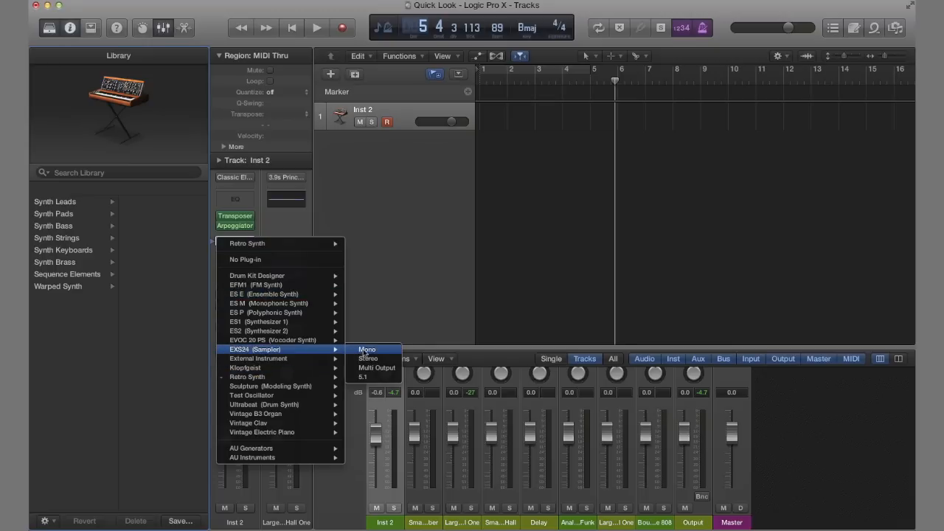
click(366, 359)
Step: Load the factory electronic drum kit EXS 808 into the sampler, narrow its key-scaled level range, and close the sampler window
click(306, 90)
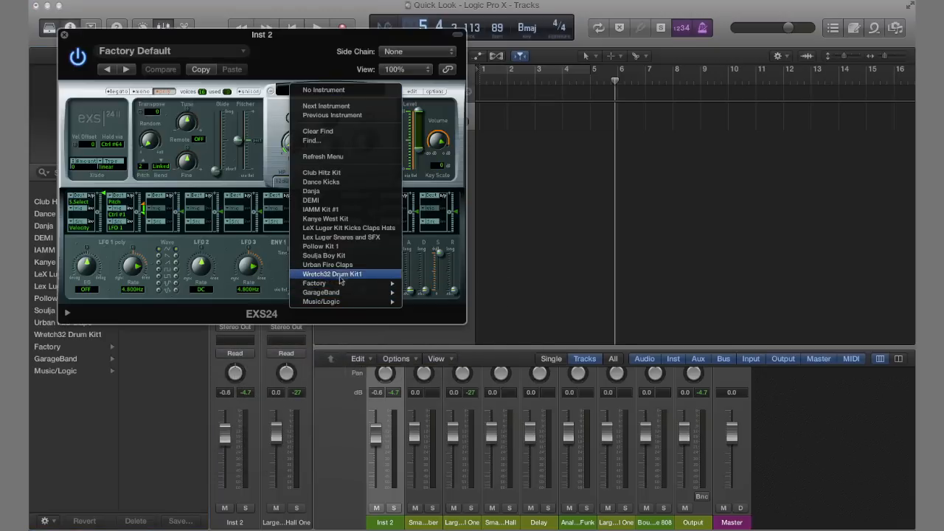
mouse_move(344, 287)
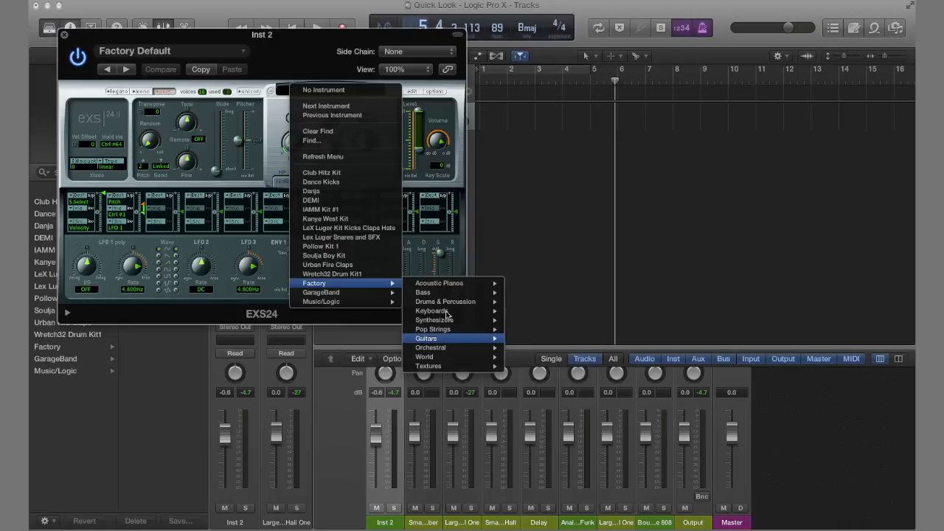
mouse_move(447, 303)
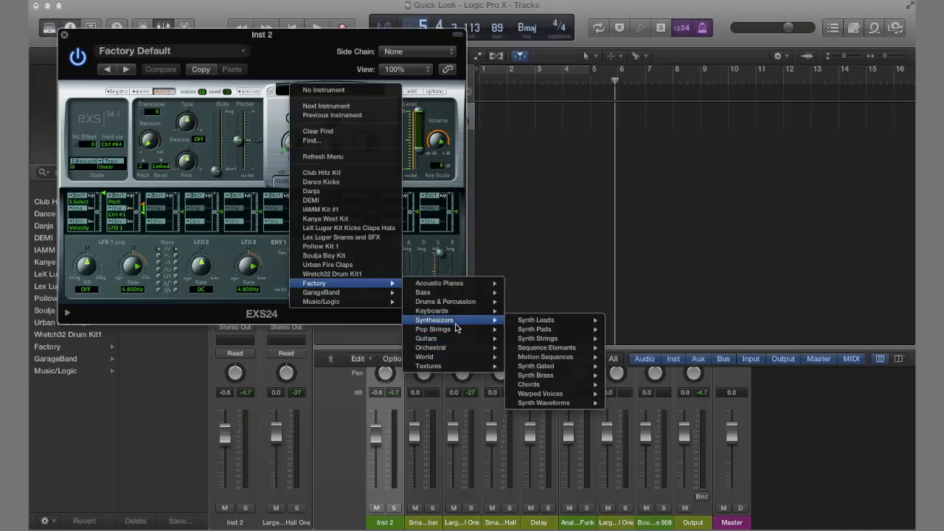
mouse_move(529, 307)
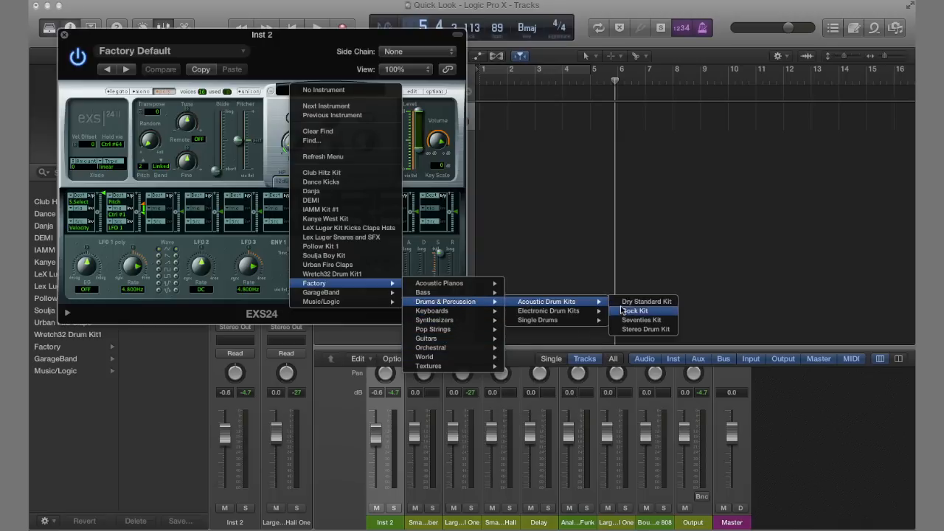
mouse_move(580, 312)
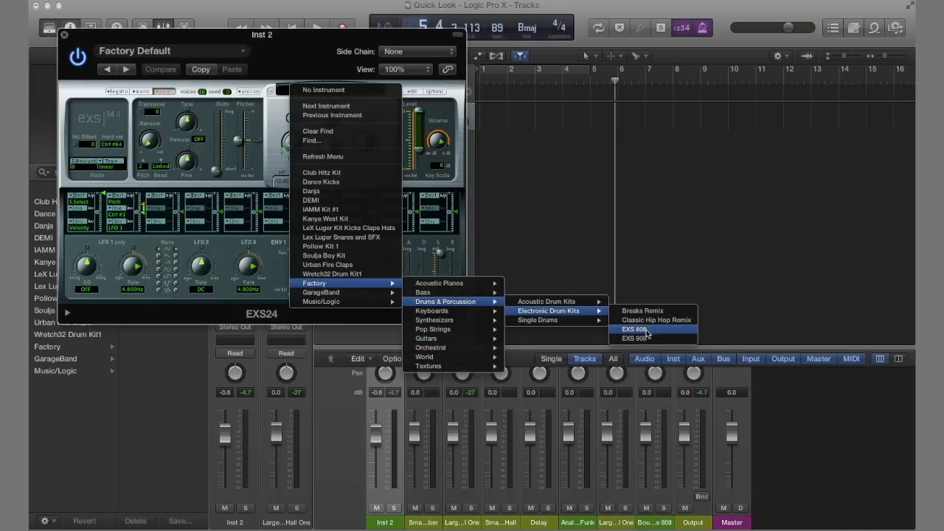
click(646, 330)
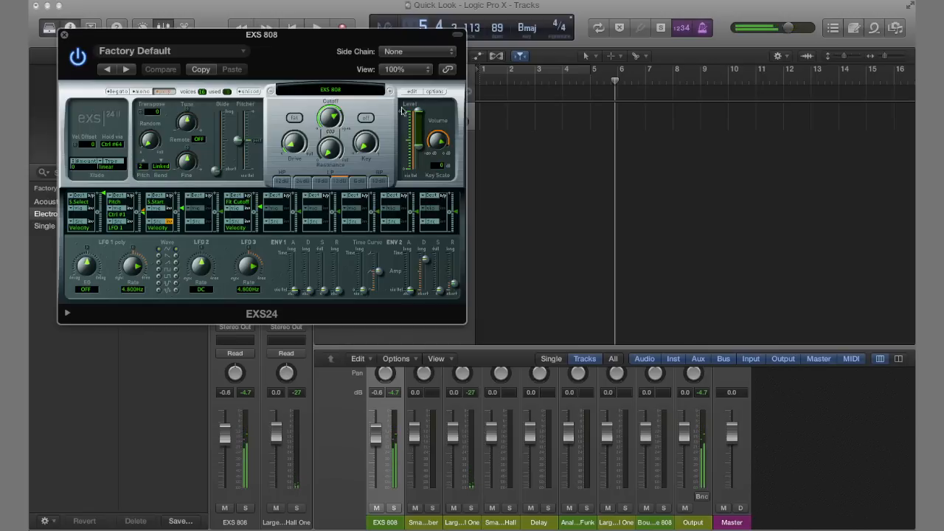
drag(418, 112, 422, 129)
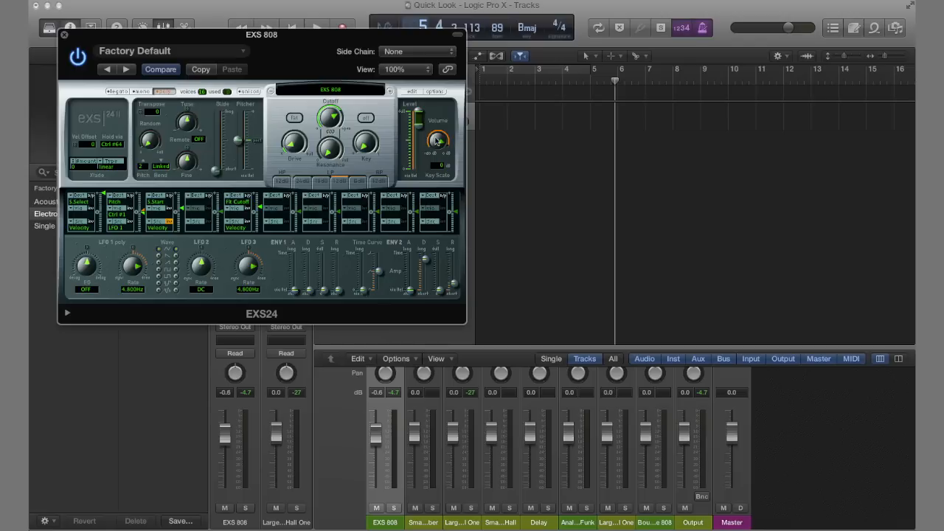
click(64, 34)
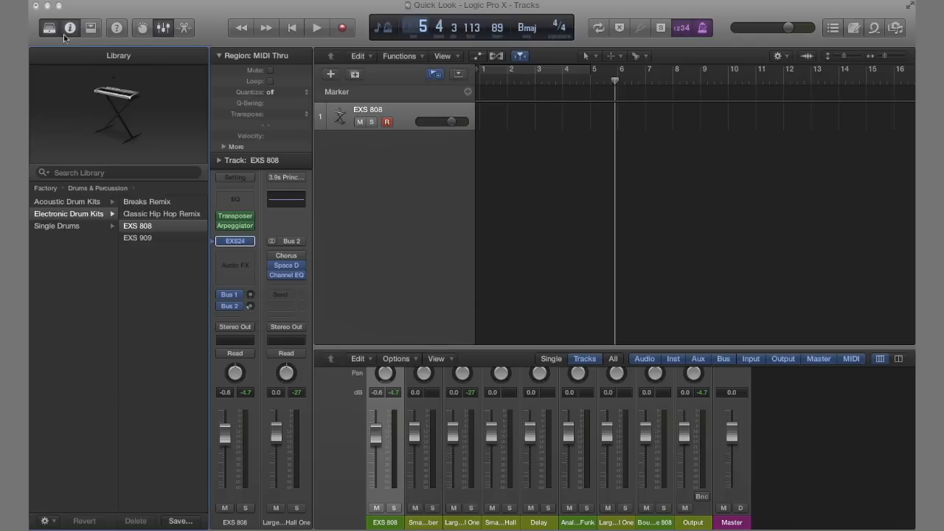
Step: Remove the Arpeggiator from the EXS 808 channel strip and replace the Transposer with the Note Repeater MIDI effect
click(250, 225)
click(258, 230)
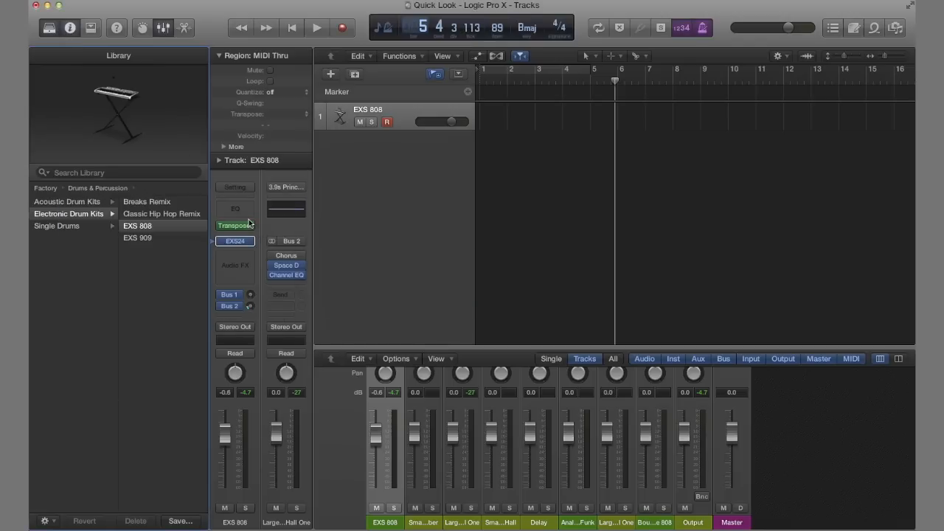
click(252, 227)
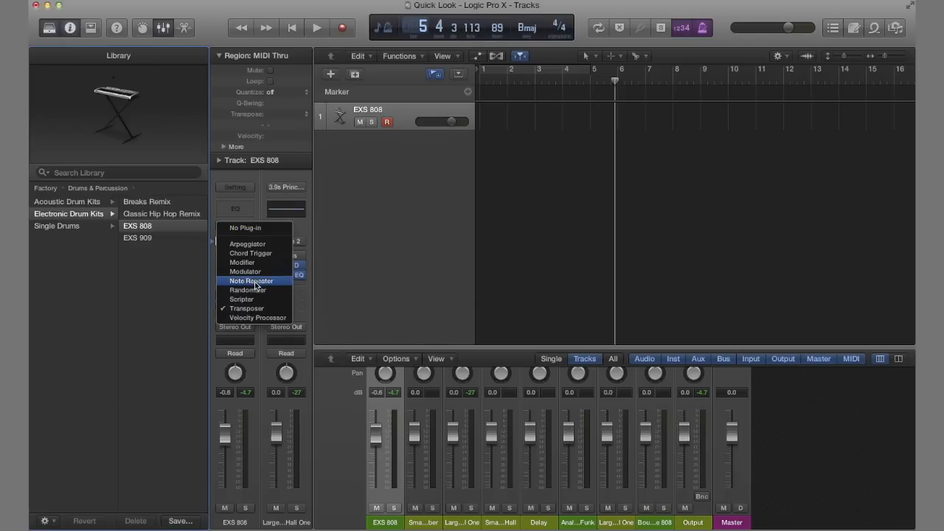
click(251, 281)
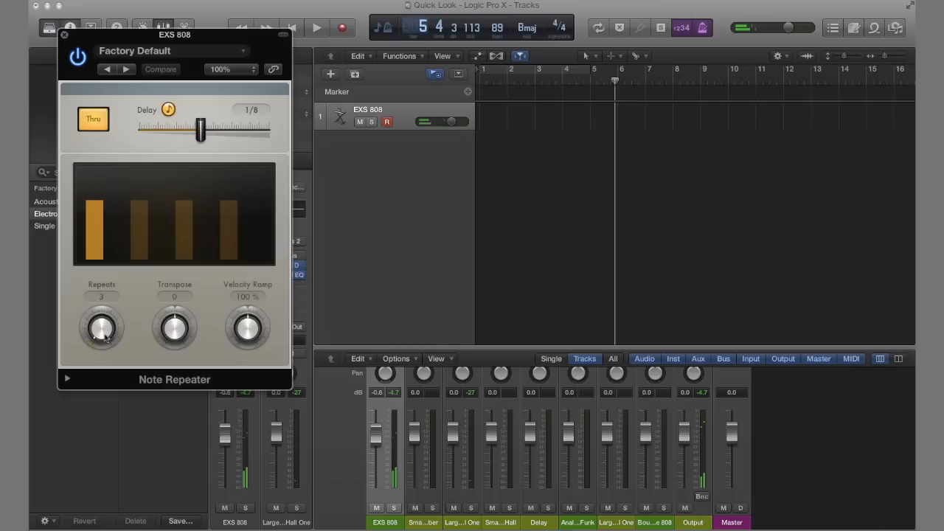
Step: Set the Note Repeater's repeats to 32 and move its window clear of the channel strip
drag(107, 336, 107, 304)
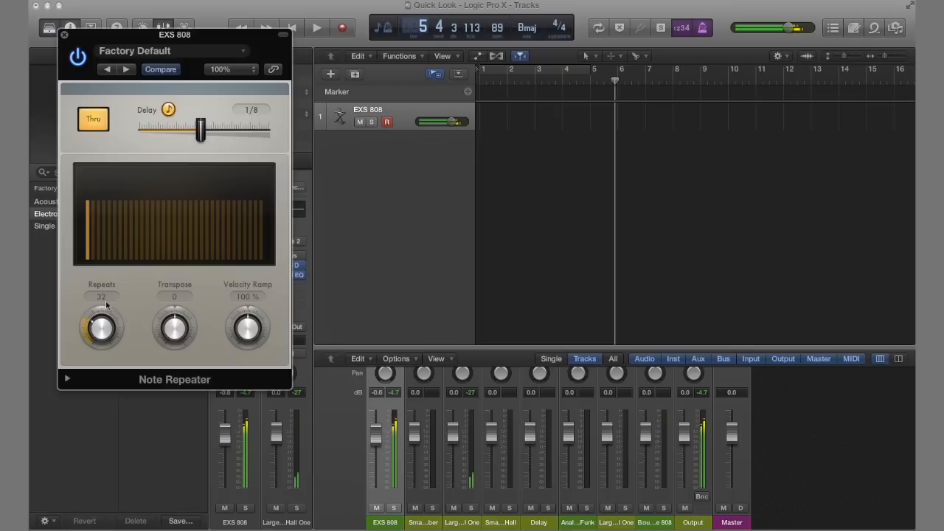
drag(160, 38, 494, 72)
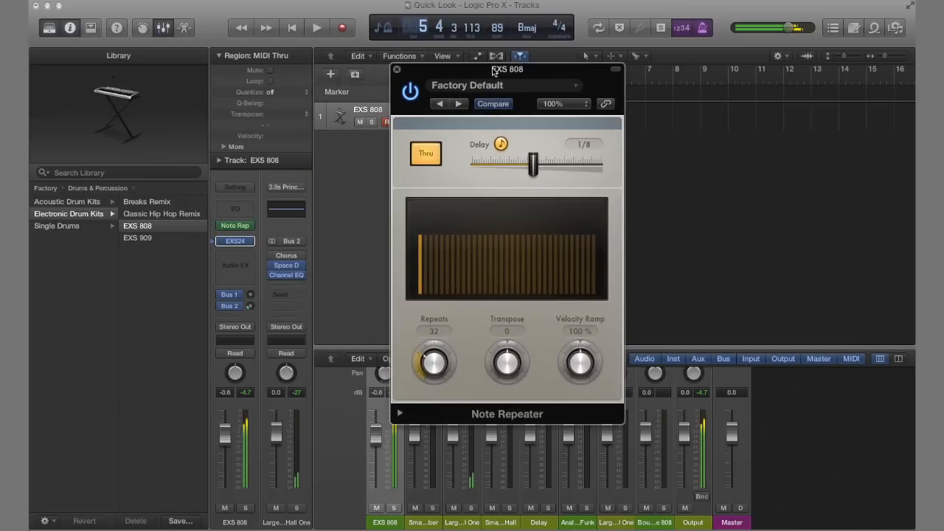
Step: Shorten the Note Repeater's delay to 1/16, 1/32 and finally 1/64, and close its window
drag(536, 167, 517, 168)
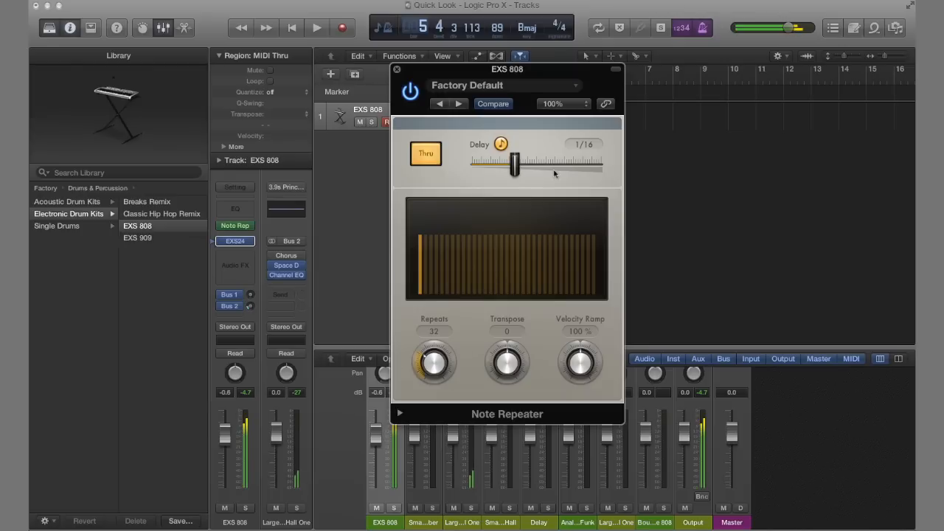
drag(517, 167, 500, 166)
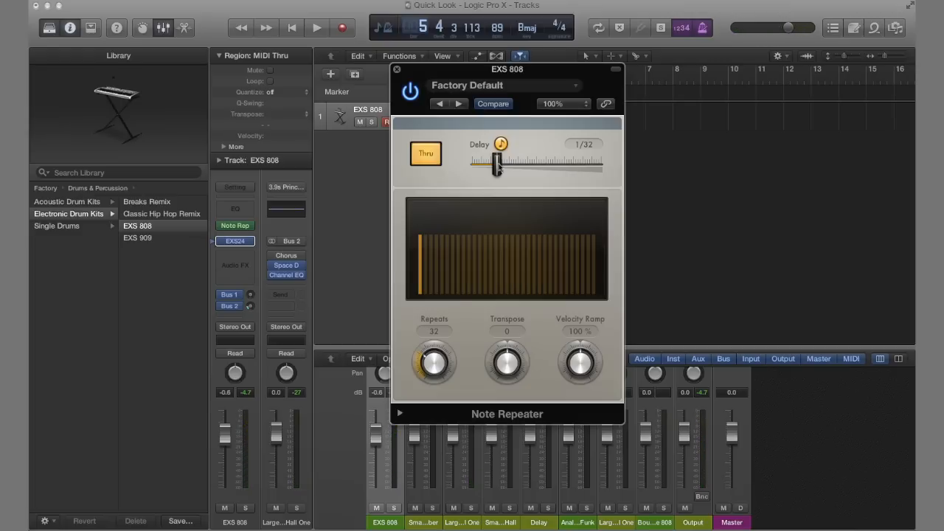
drag(498, 166, 481, 169)
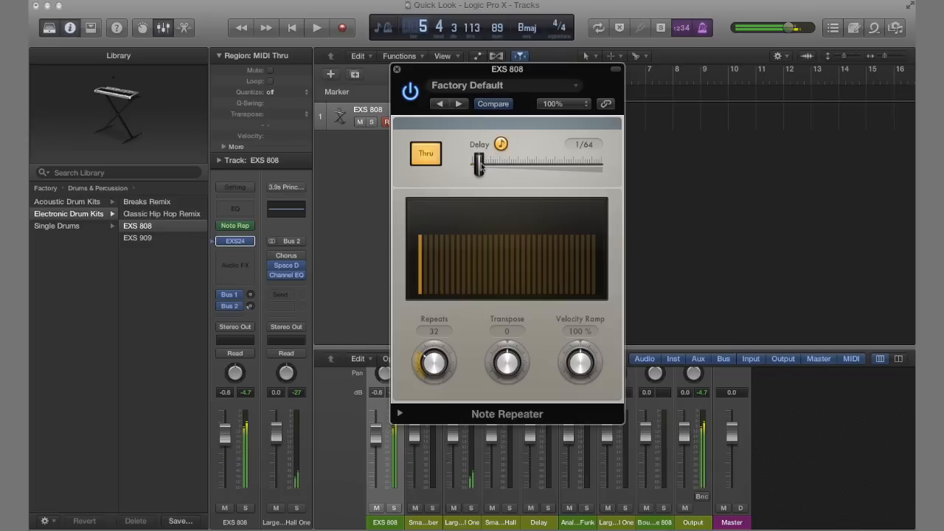
click(397, 70)
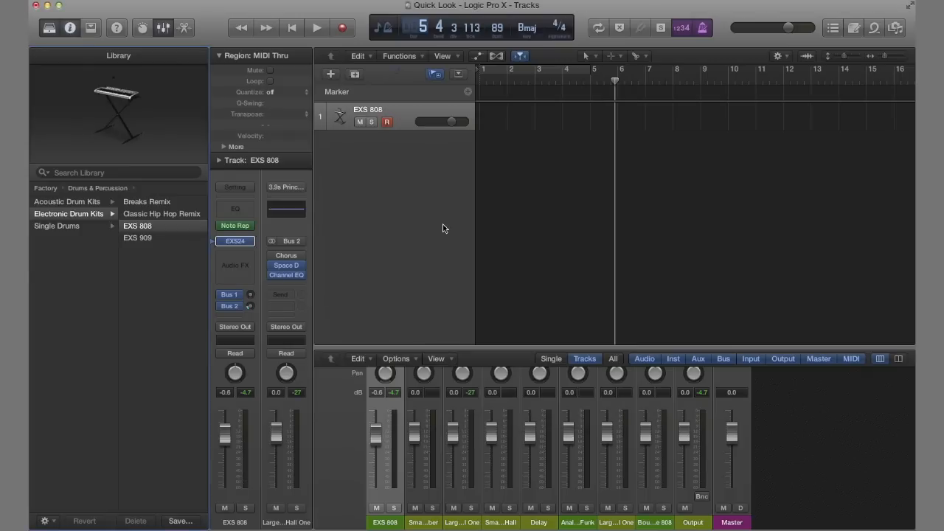
Step: Create a second software instrument track, replace its electric piano with Drum Kit Designer, and move the plug-in window off the channel strip
double_click(405, 179)
click(254, 270)
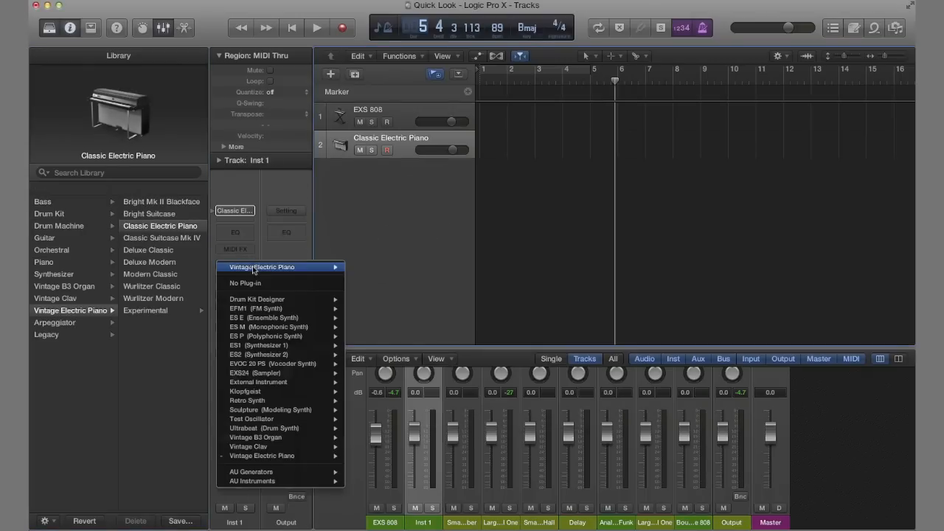
mouse_move(288, 299)
click(384, 300)
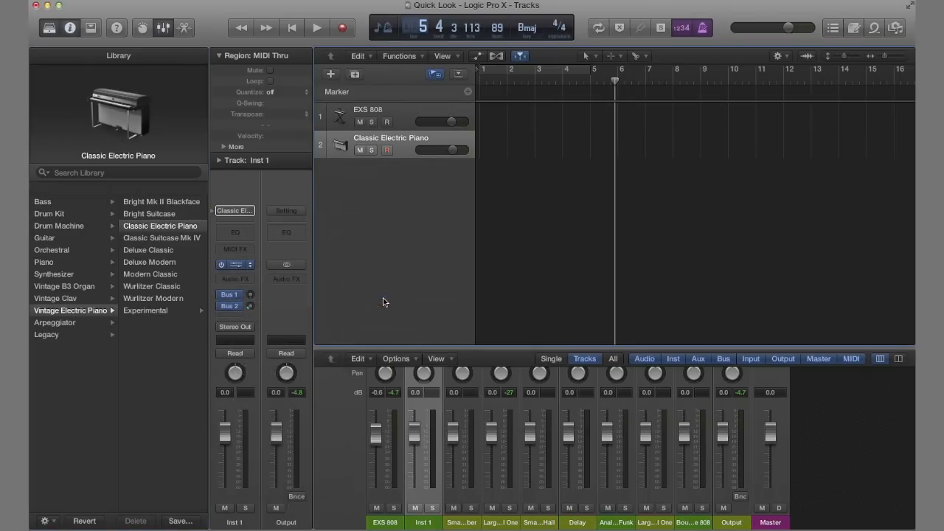
drag(322, 45, 638, 45)
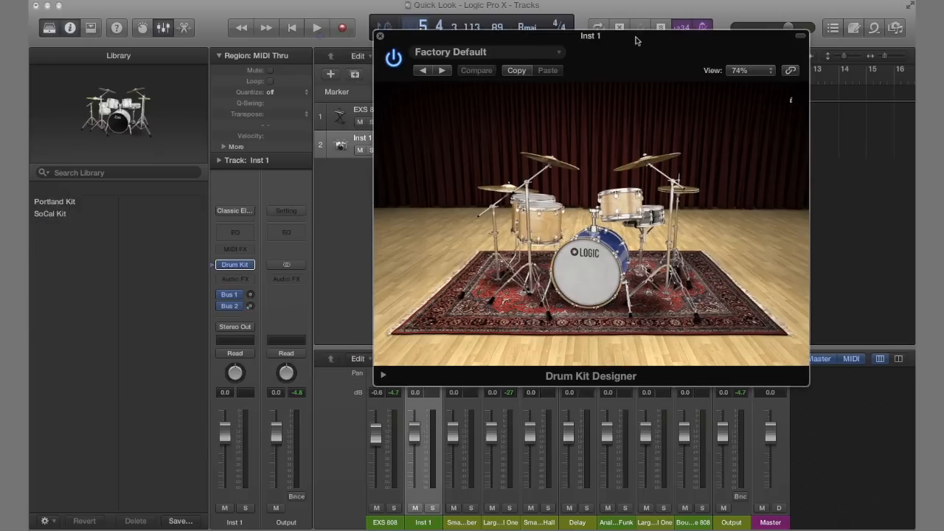
Step: Try the alternative kick drums in Drum Kit Designer and return to the SoCal kick
click(602, 255)
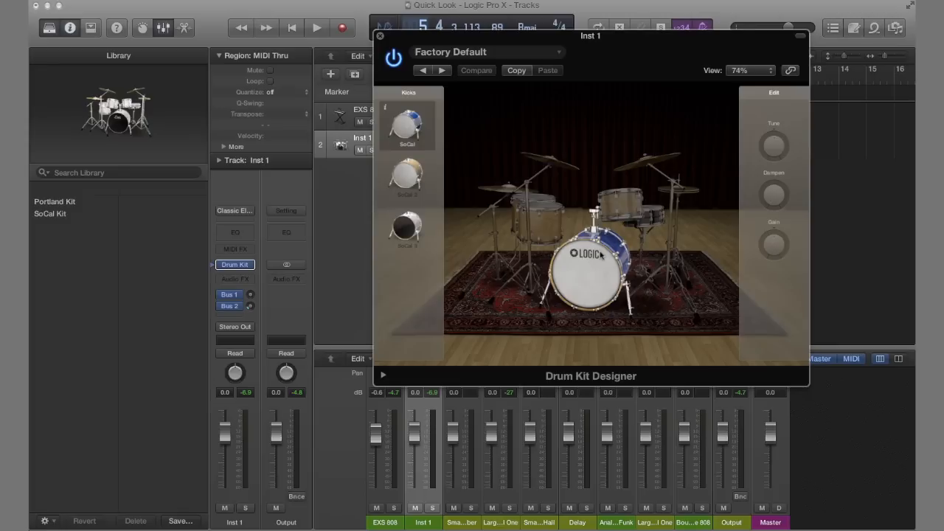
click(599, 270)
click(405, 229)
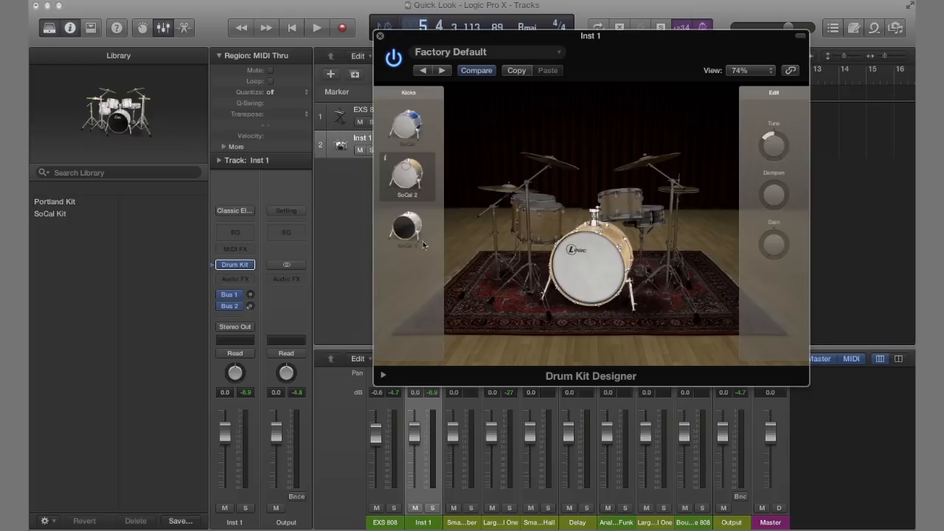
click(407, 174)
click(407, 126)
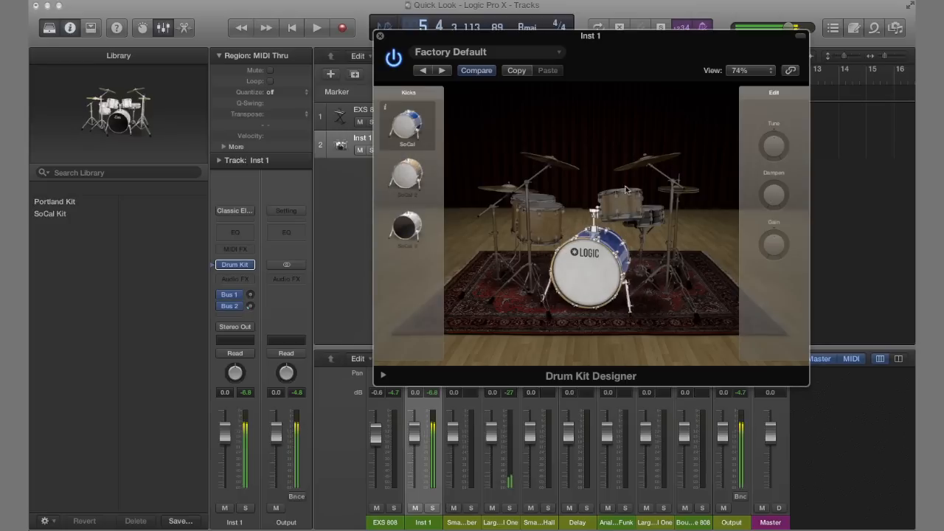
Step: Swap the kit's snare to SoCal 2 and then SoCal 3, and close the Drum Kit Designer window
click(662, 222)
click(407, 177)
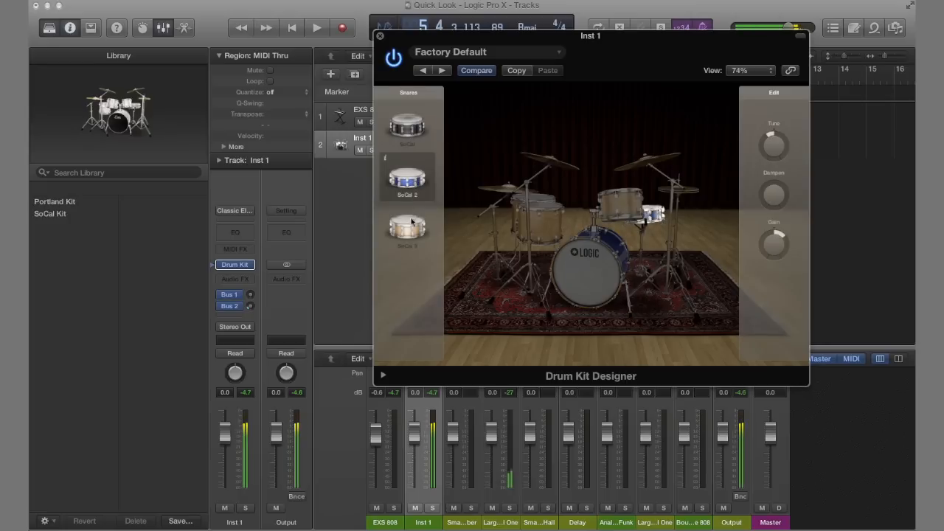
click(407, 229)
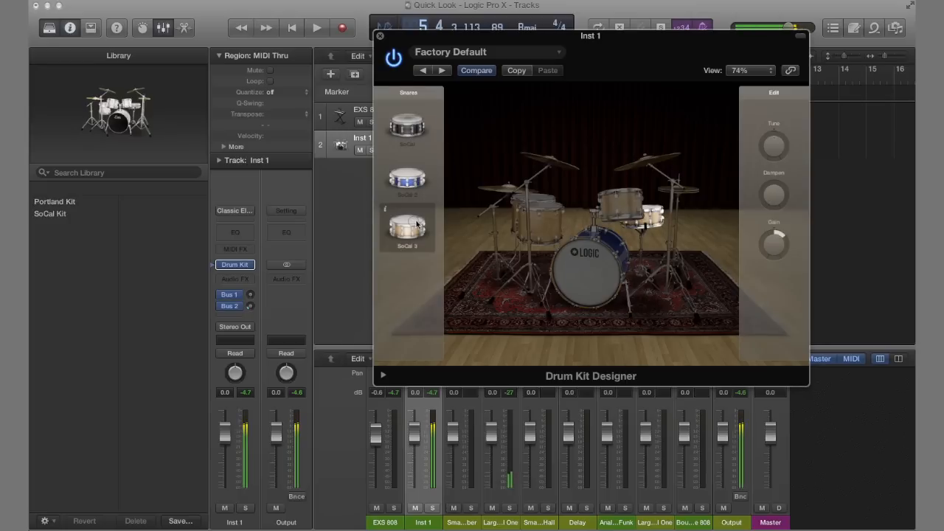
click(381, 36)
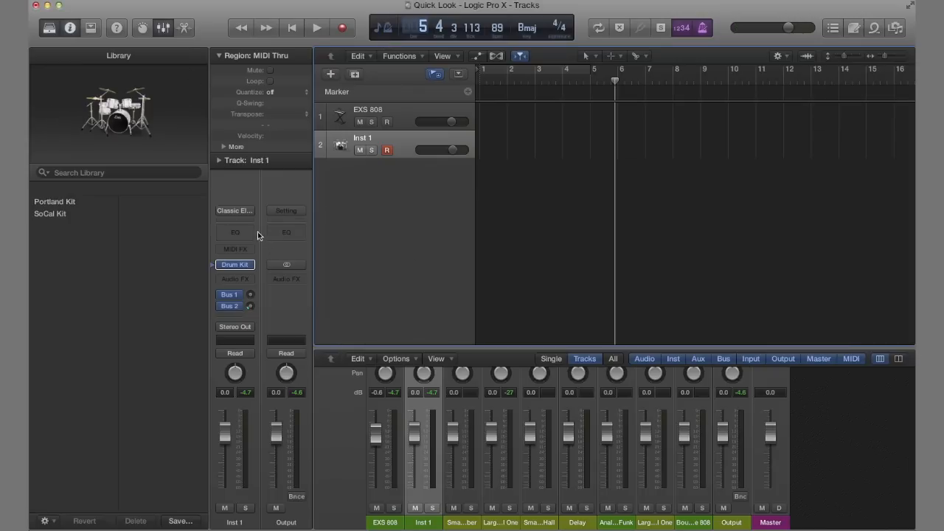
Step: Load the Steinway Grand Piano library patch onto the EXS 808 track and show its Smart Controls
click(50, 28)
click(49, 28)
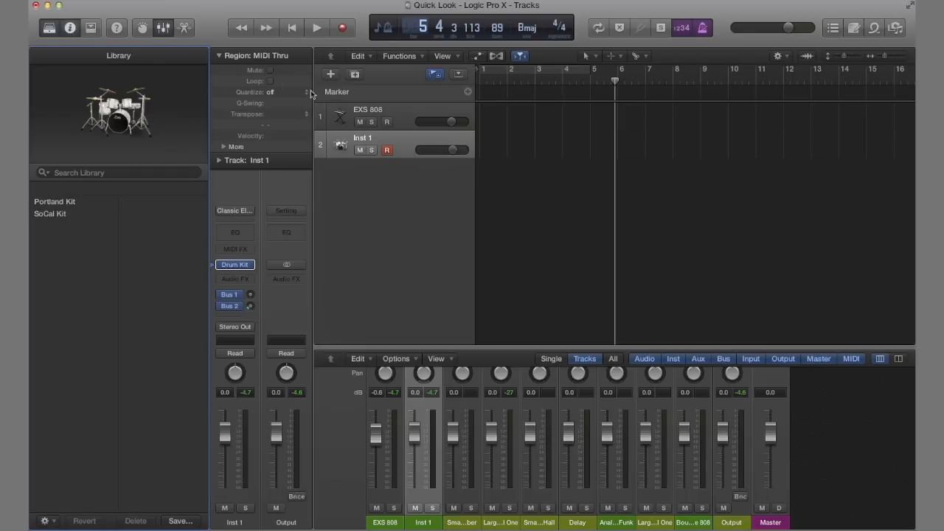
click(358, 112)
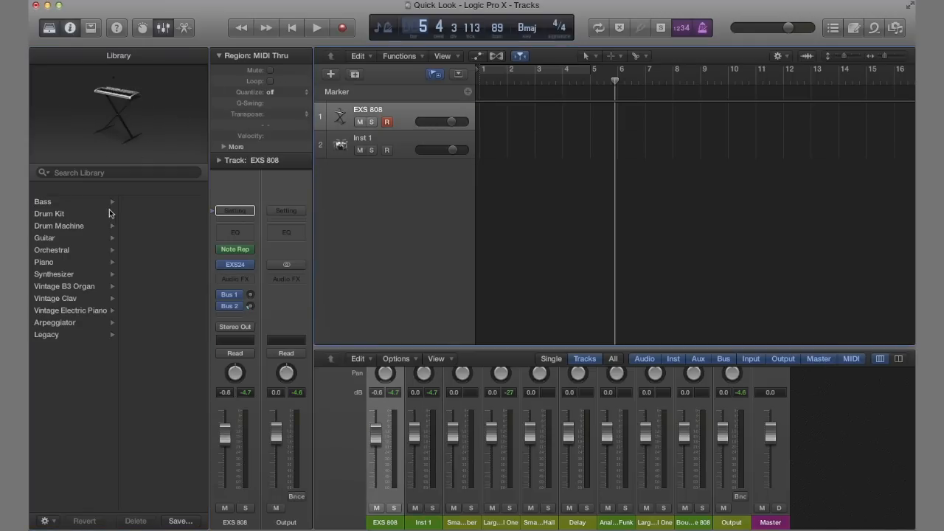
click(74, 263)
click(152, 227)
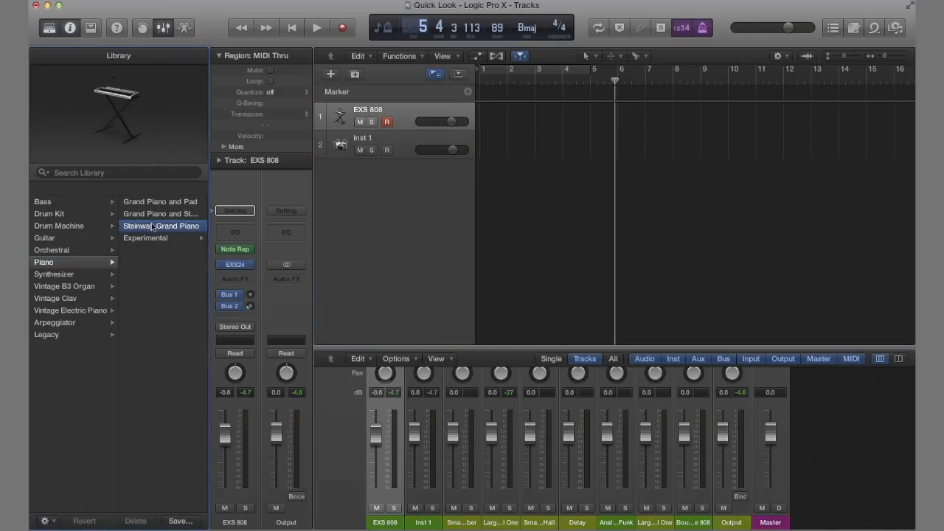
click(142, 27)
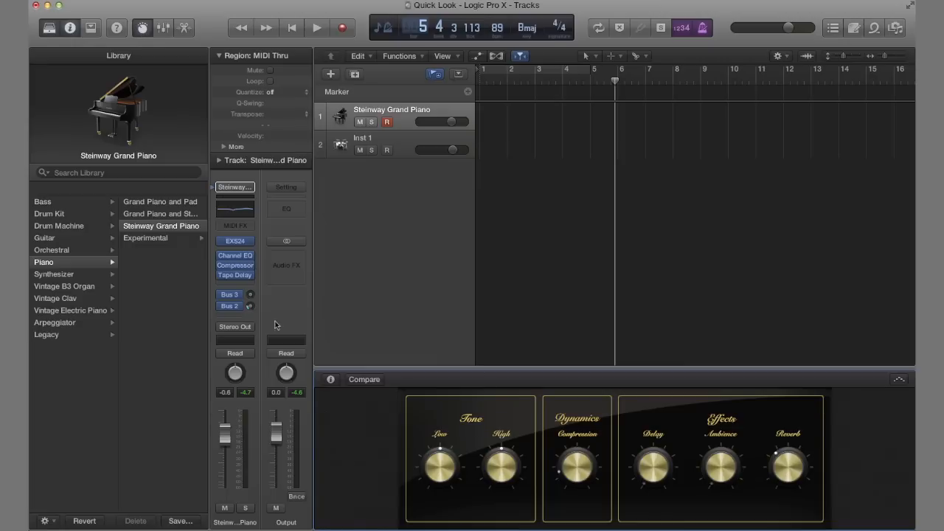
Step: Try Classics synthesizer patches on the first track, including Micro Pulse, Evolving Shades and Dream Dancer, to compare their Smart Controls
click(74, 274)
click(144, 239)
click(145, 250)
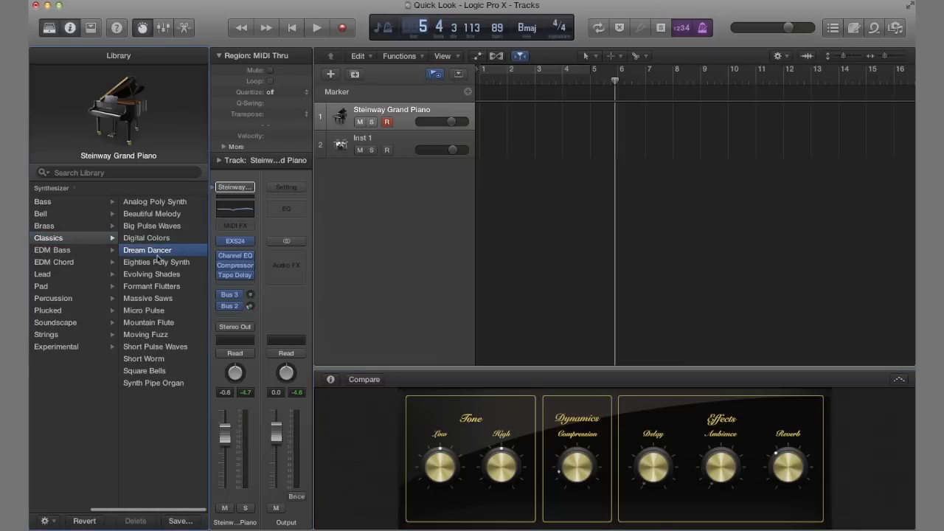
click(147, 313)
click(147, 347)
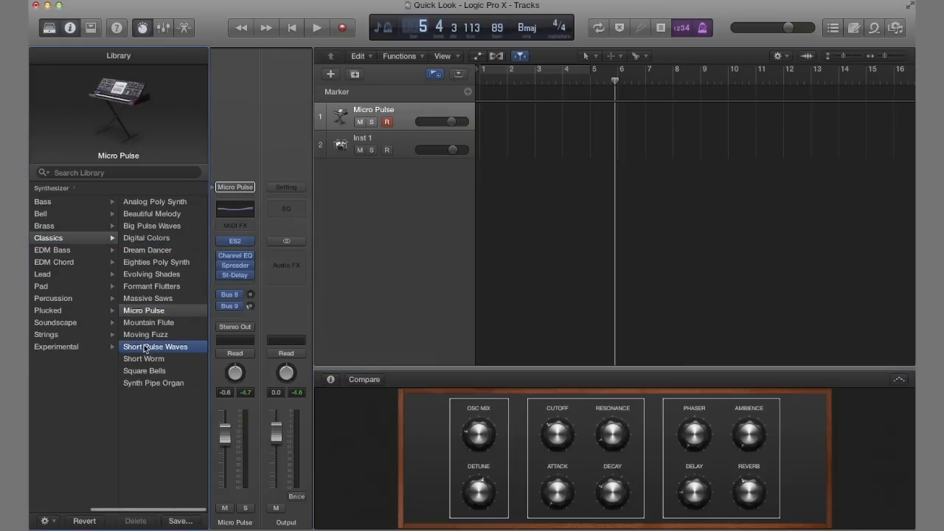
click(137, 310)
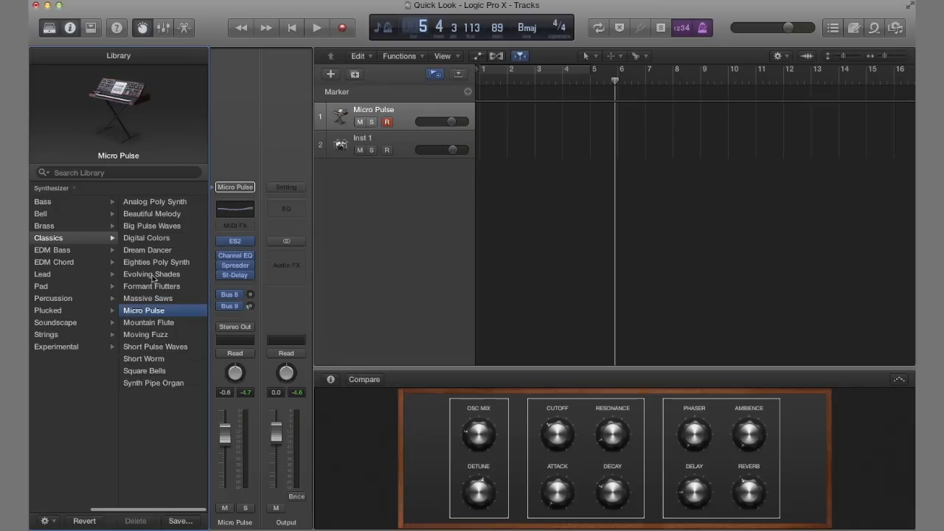
click(148, 273)
click(147, 250)
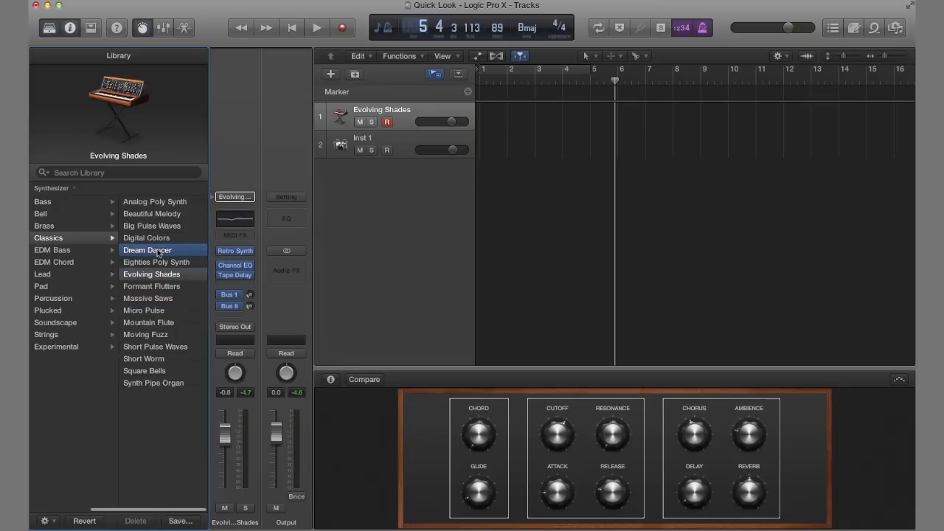
Step: Try Plucked synthesizer patches on the first track, including Pizzicato Reflections, Real Fake Santur and Space Harp
click(89, 310)
click(146, 284)
click(152, 347)
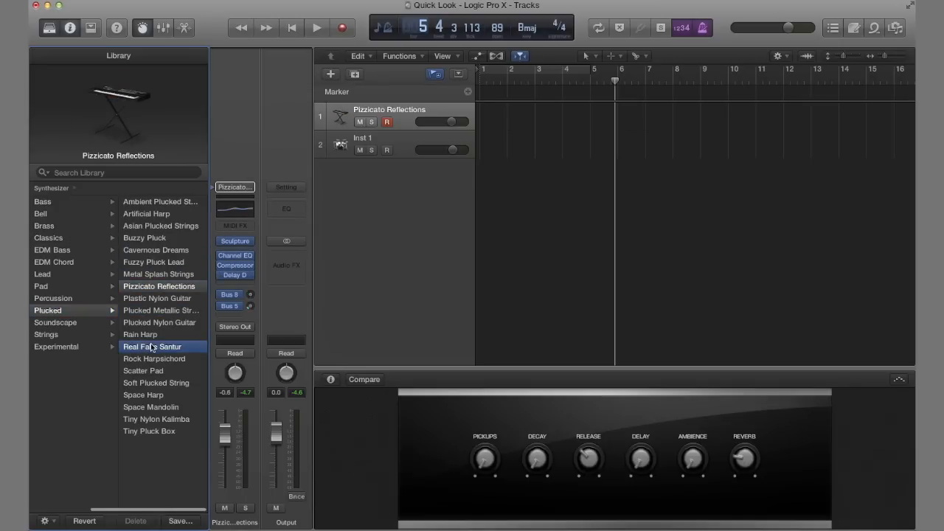
click(147, 395)
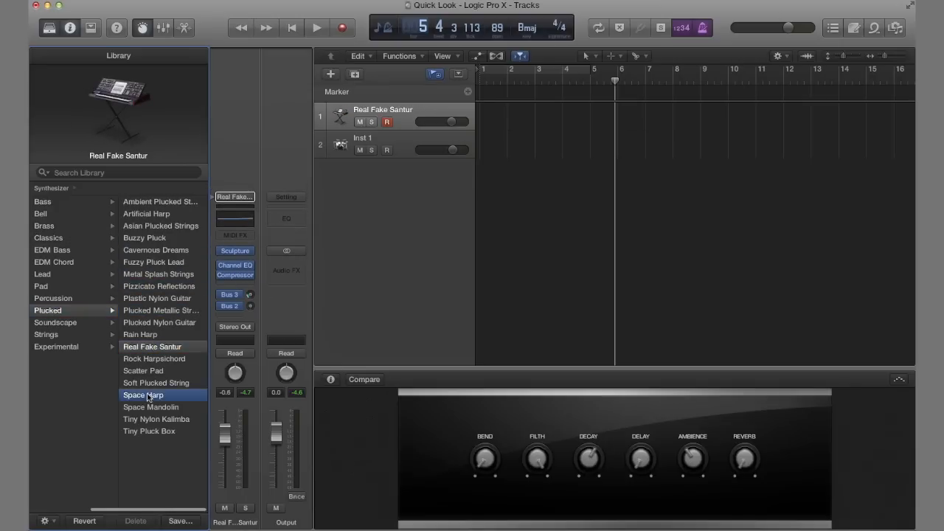
Step: Load the Space Strings patch from the synthesizer Strings category onto the first track
click(73, 347)
click(74, 334)
click(131, 322)
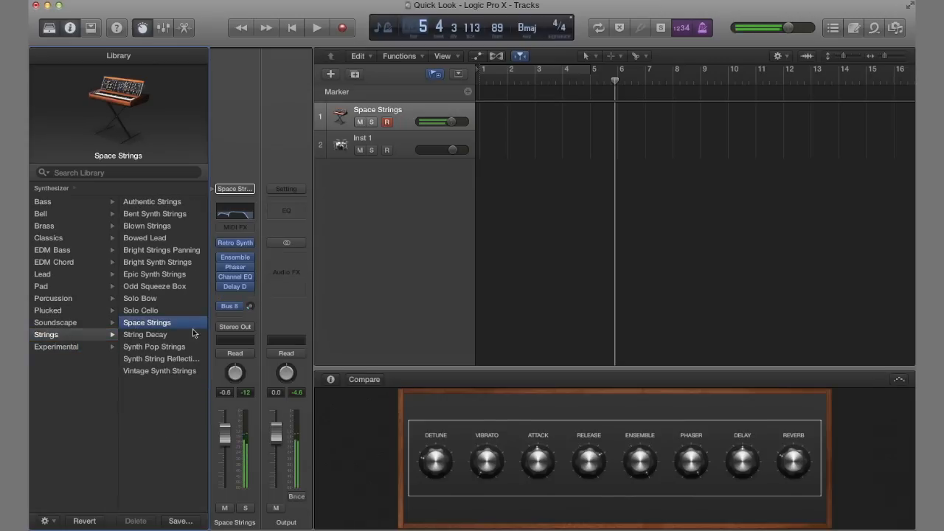
Step: Insert a fresh Retro Synth as the track's instrument and load its Dark Swell Pad preset from Synth Pads
click(250, 244)
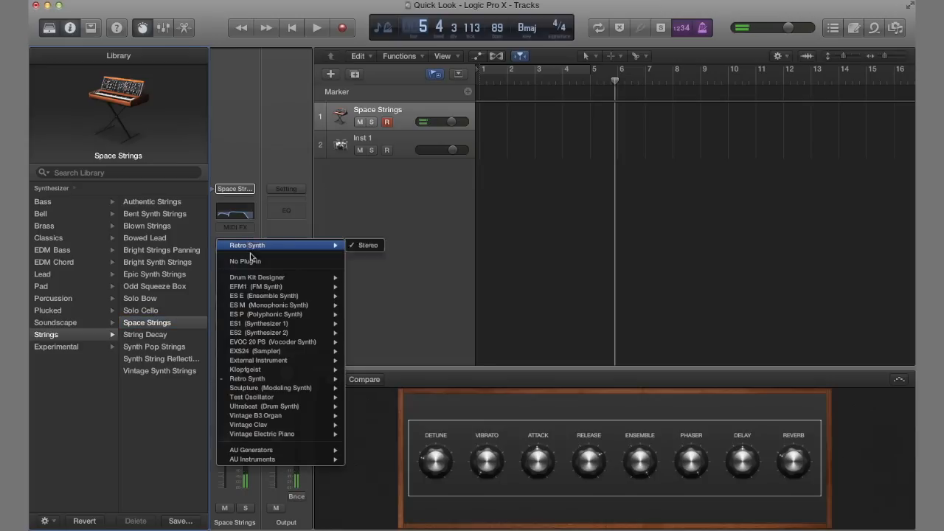
click(299, 378)
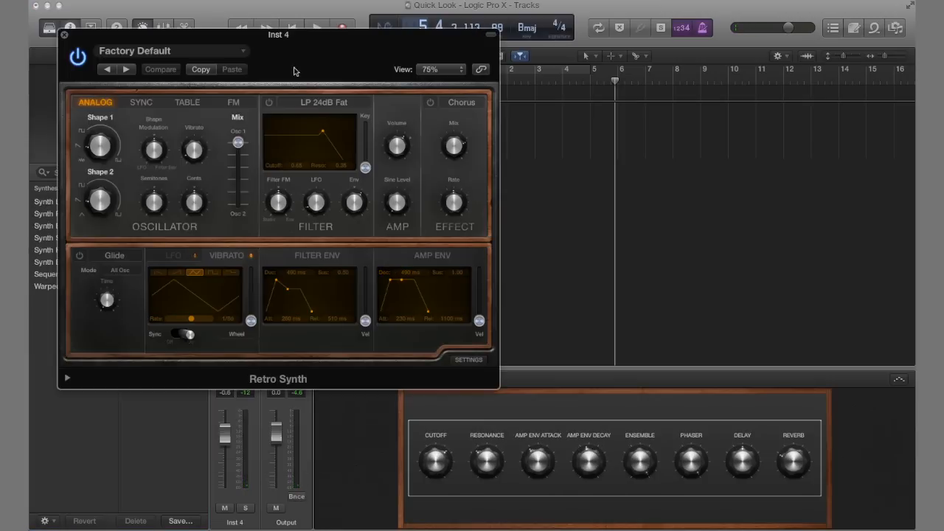
click(211, 53)
mouse_move(168, 274)
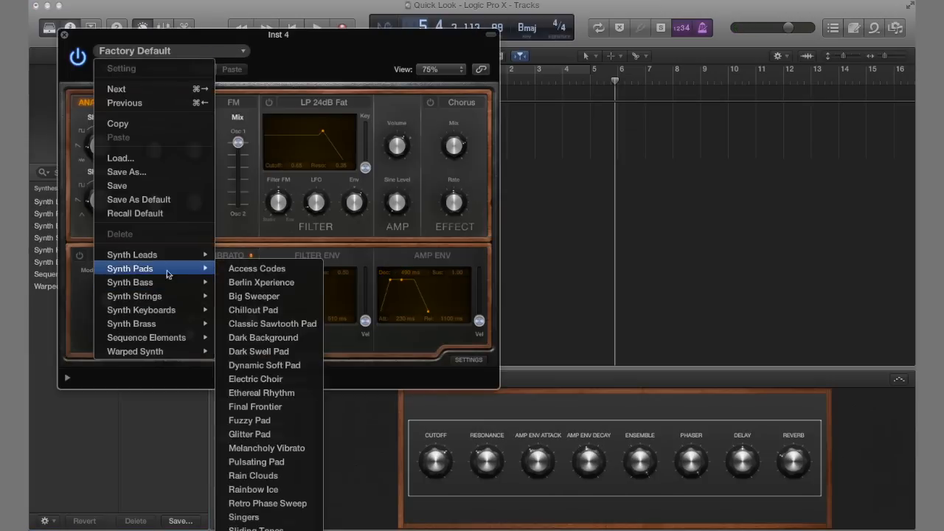
click(281, 352)
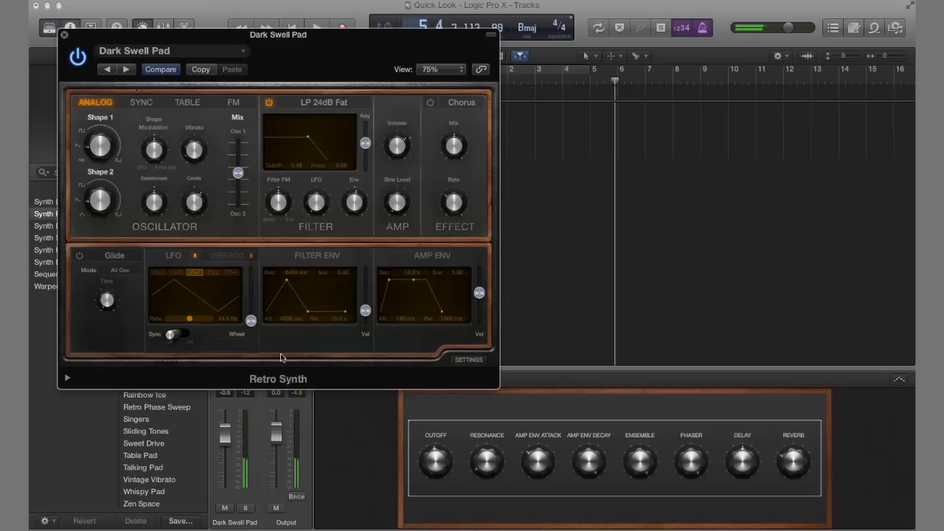
Step: Switch Retro Synth to the Dynamic Soft Pad preset and bypass the track's Ensemble, Phaser, Channel EQ and Delay D effects
click(126, 69)
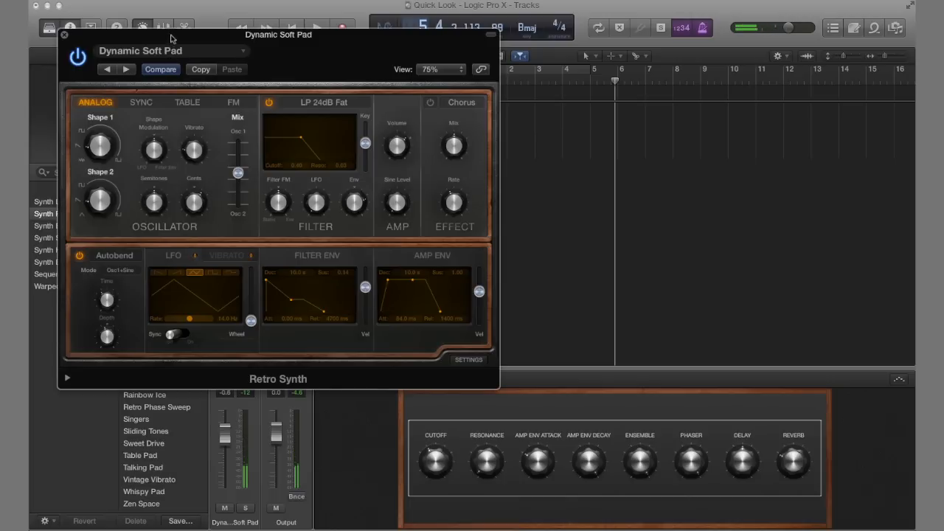
drag(172, 37, 529, 118)
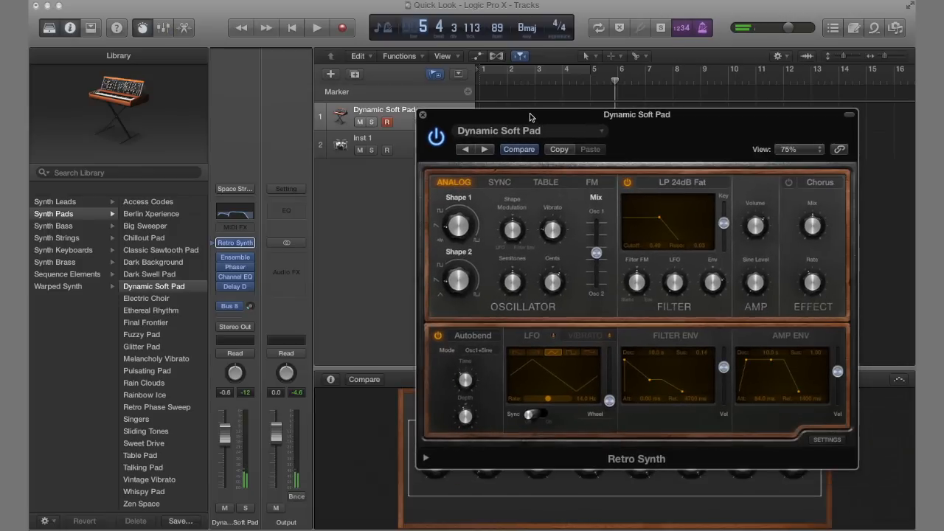
alt+click(239, 258)
alt+click(236, 270)
alt+click(237, 277)
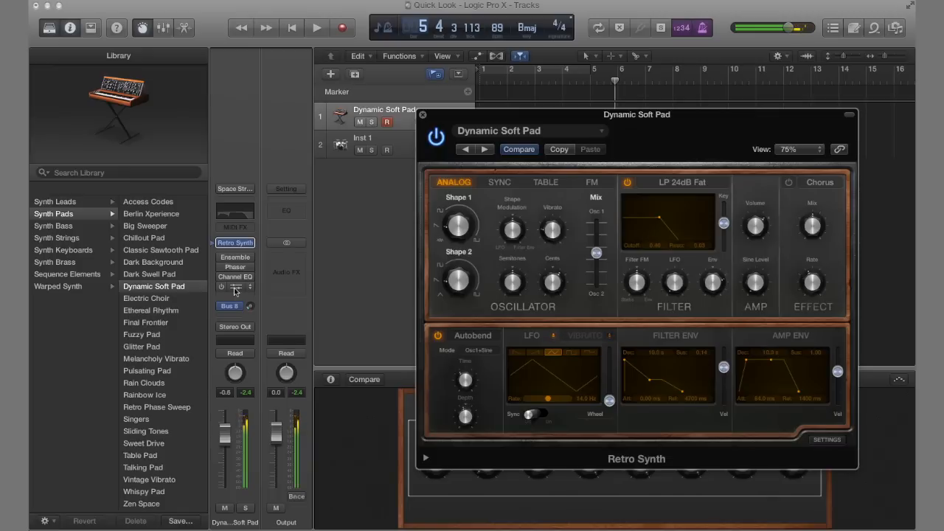
Step: Step Retro Synth through the Electric Choir and Ethereal Rhythm presets, and choose Chillout Pad from Synth Pads
click(485, 150)
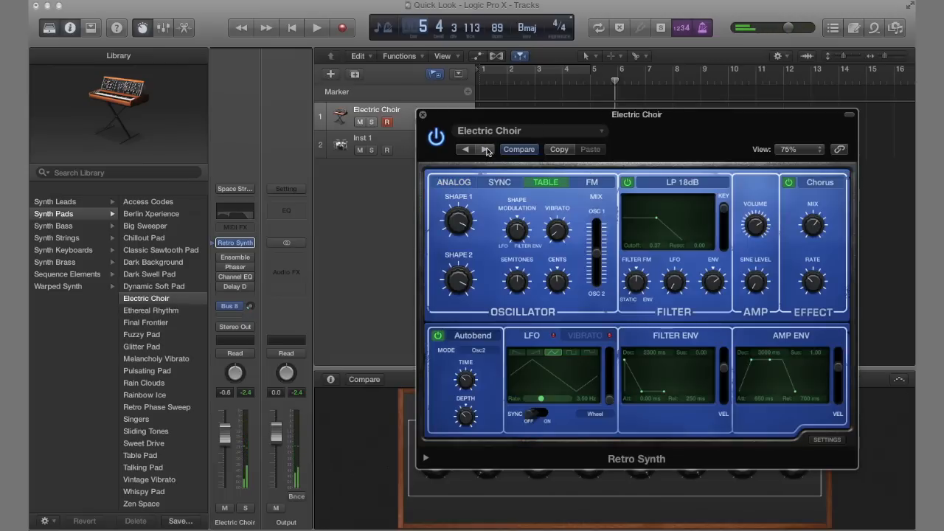
click(485, 150)
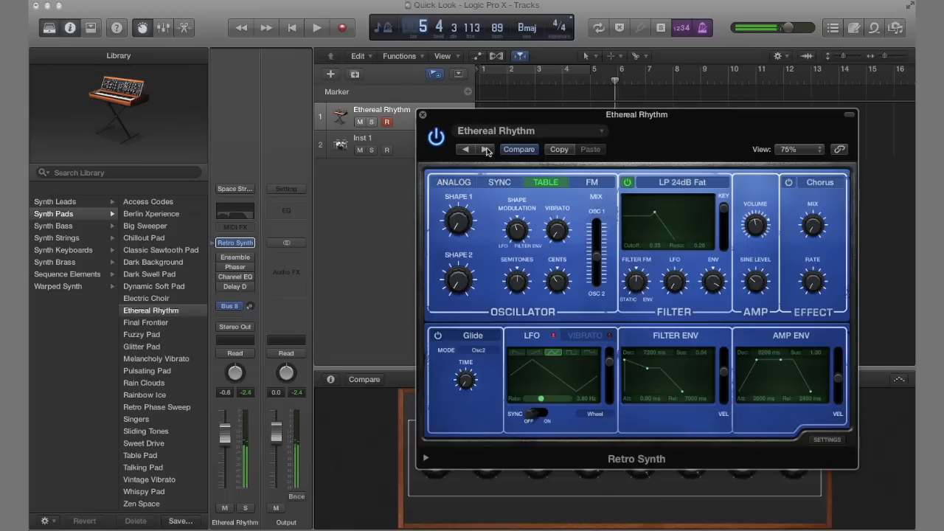
click(505, 133)
mouse_move(502, 349)
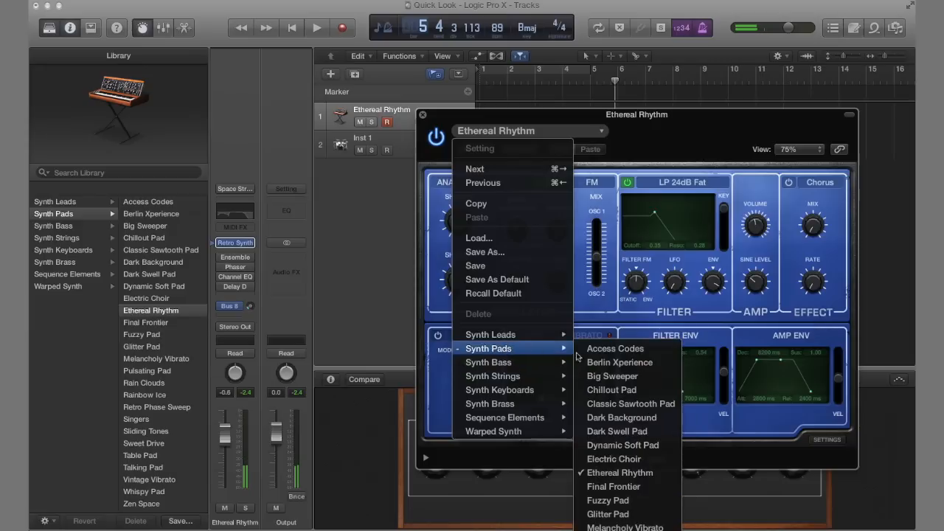
click(612, 389)
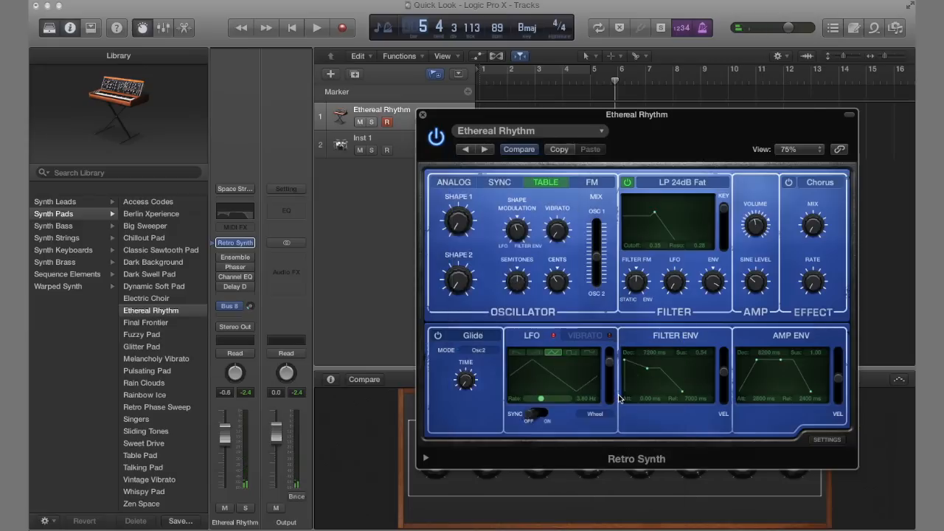